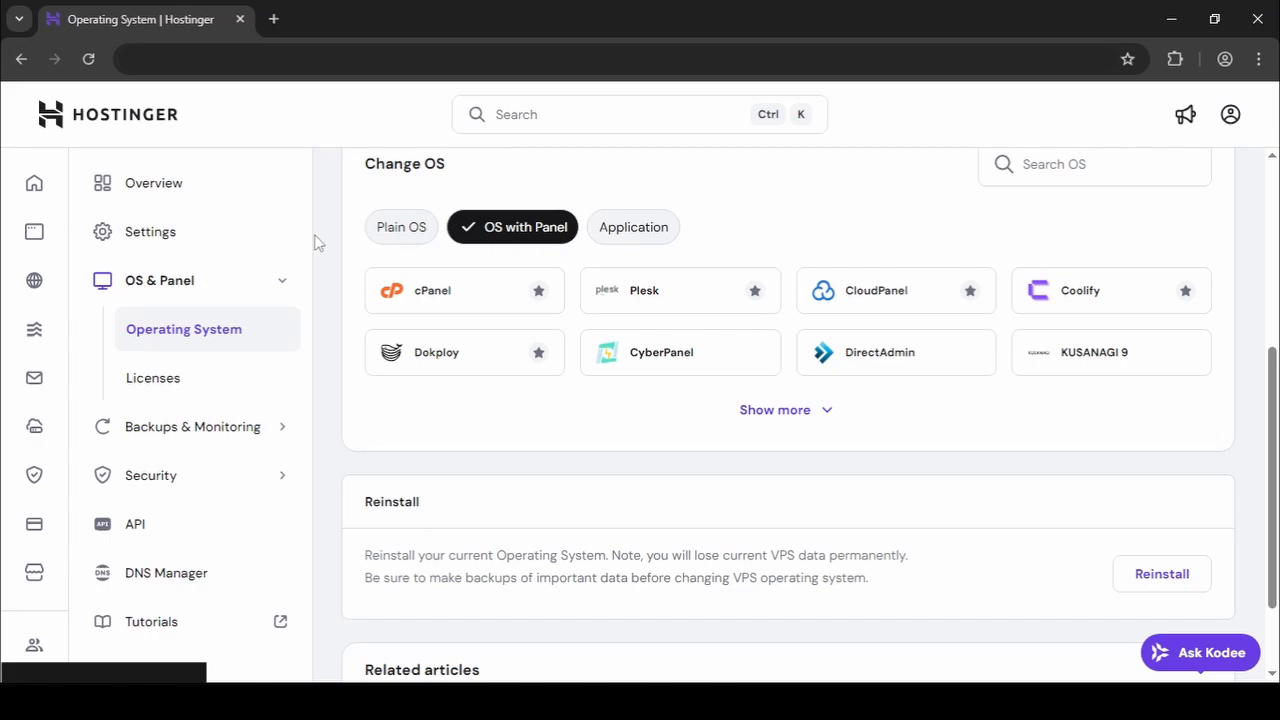
# Look over the details of the Coolify panel option on the Operating System page.
pyautogui.click(1059, 310)
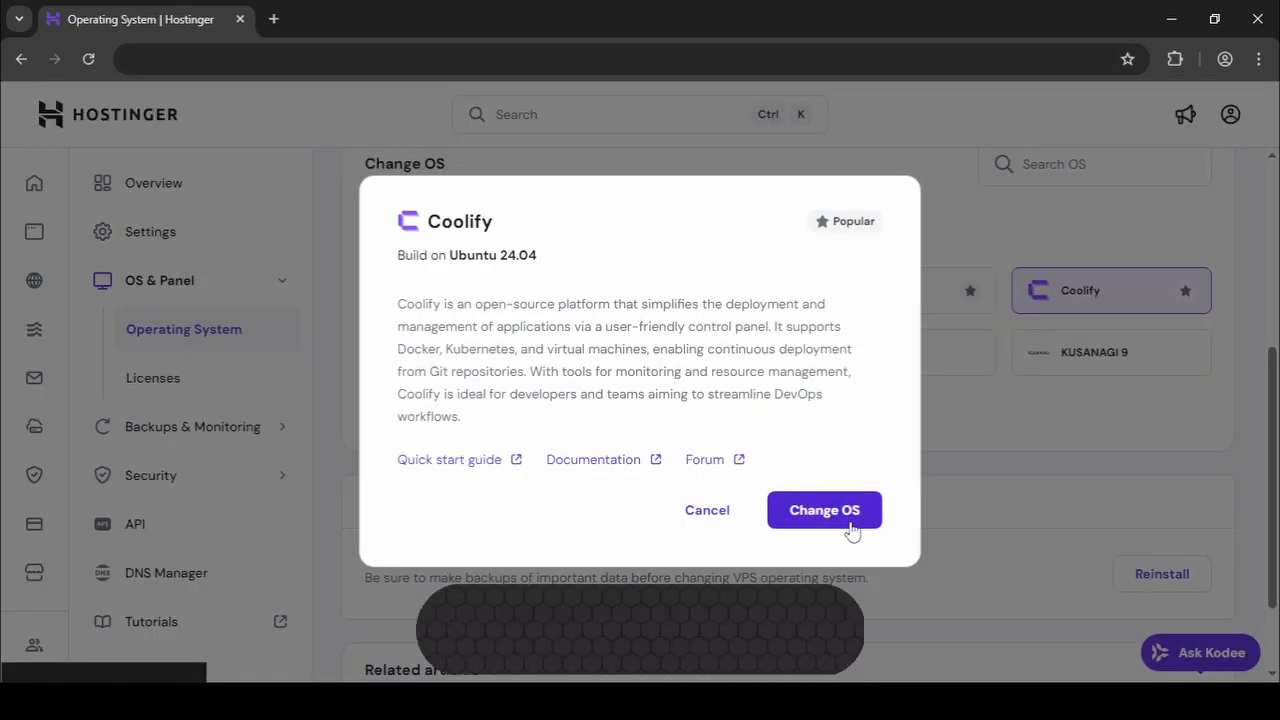
pyautogui.click(1048, 437)
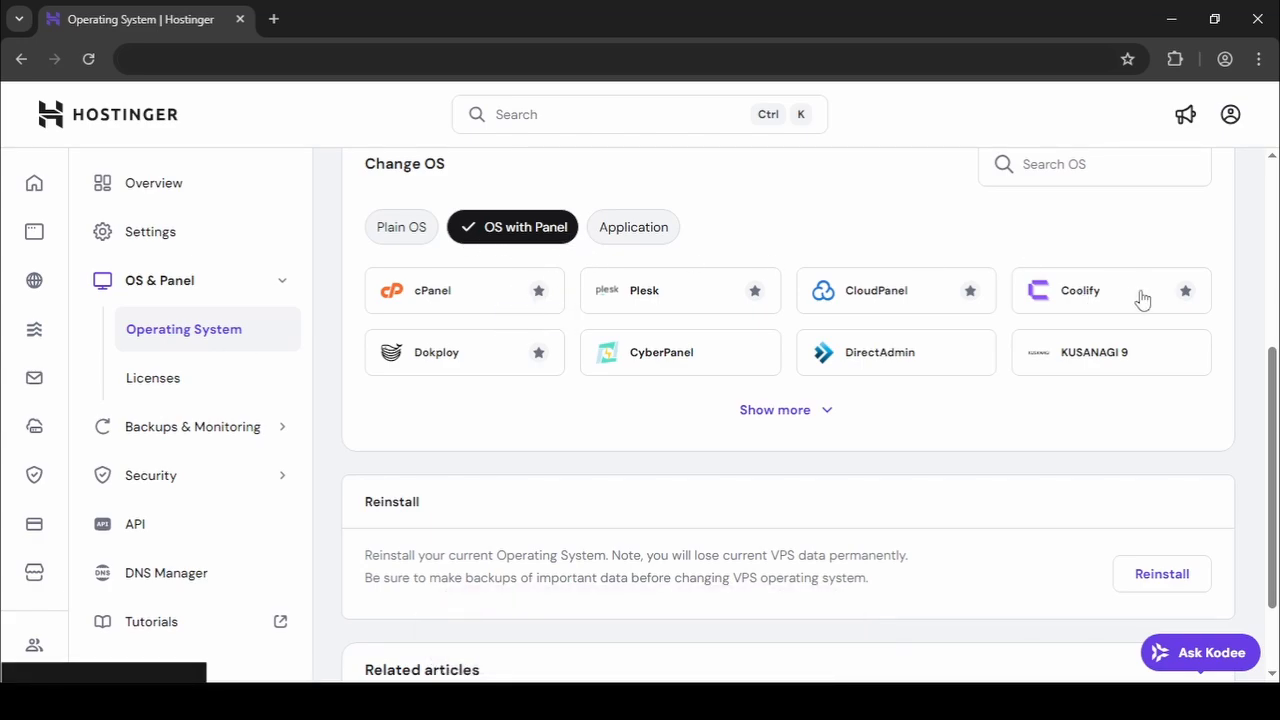
pyautogui.click(1087, 293)
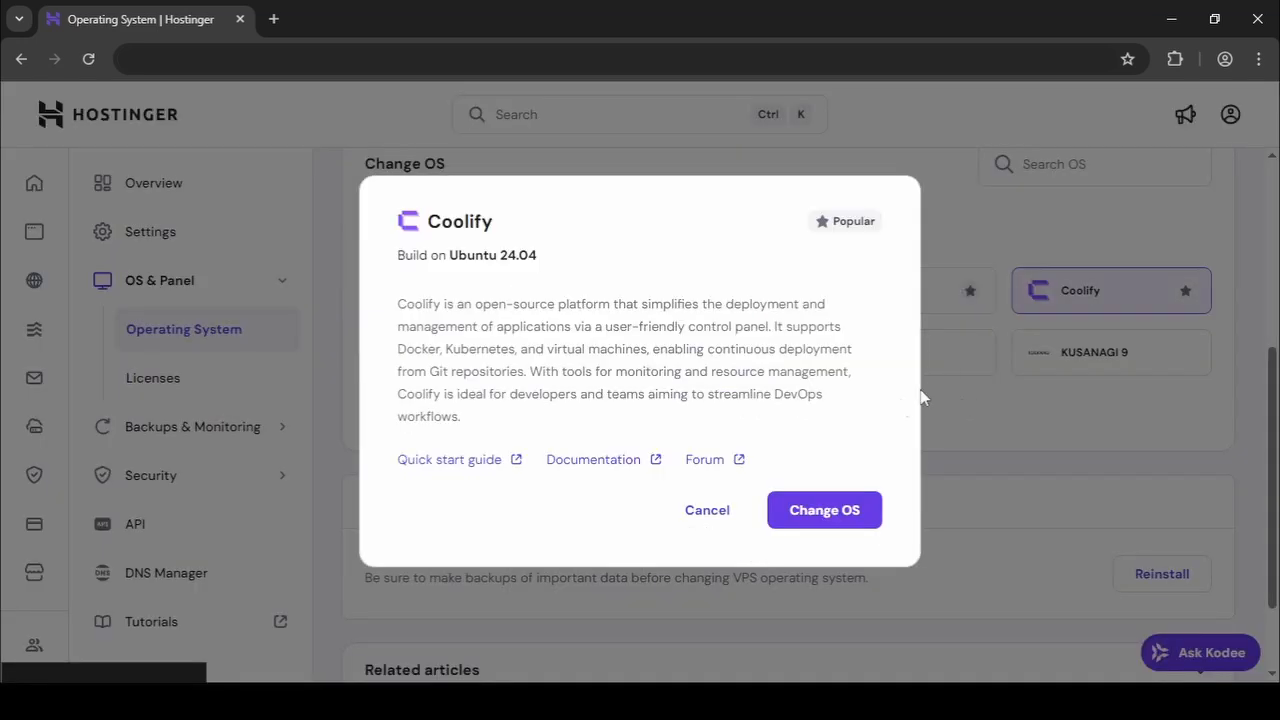
# Switch the OS to Ubuntu 24.04 with Coolify, accepting data loss and generating a root password.
pyautogui.click(833, 520)
pyautogui.click(768, 467)
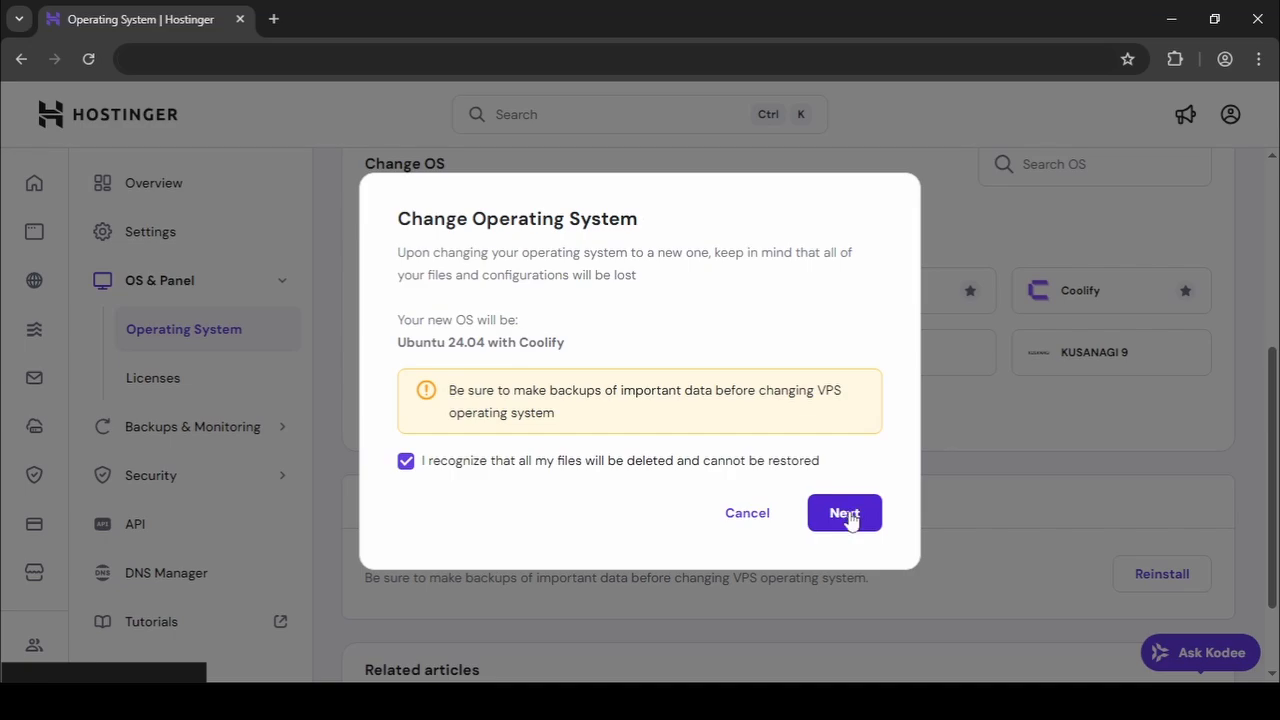
pyautogui.click(847, 513)
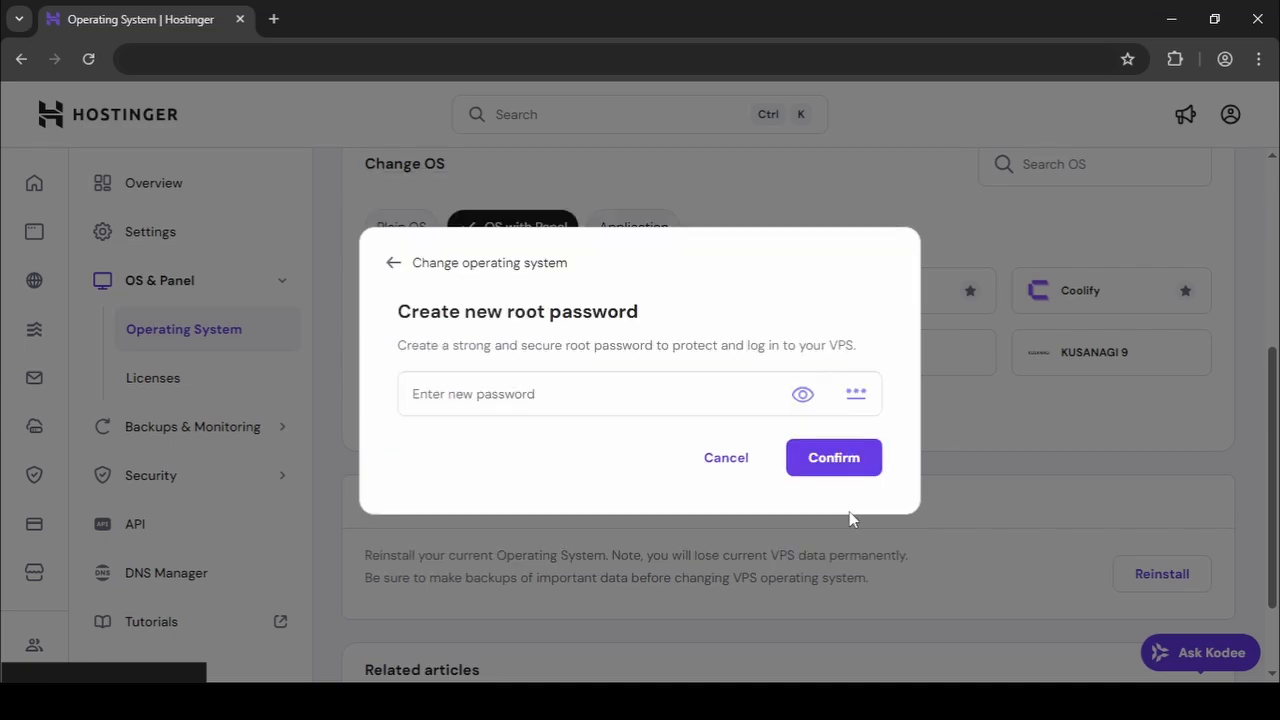
pyautogui.click(864, 398)
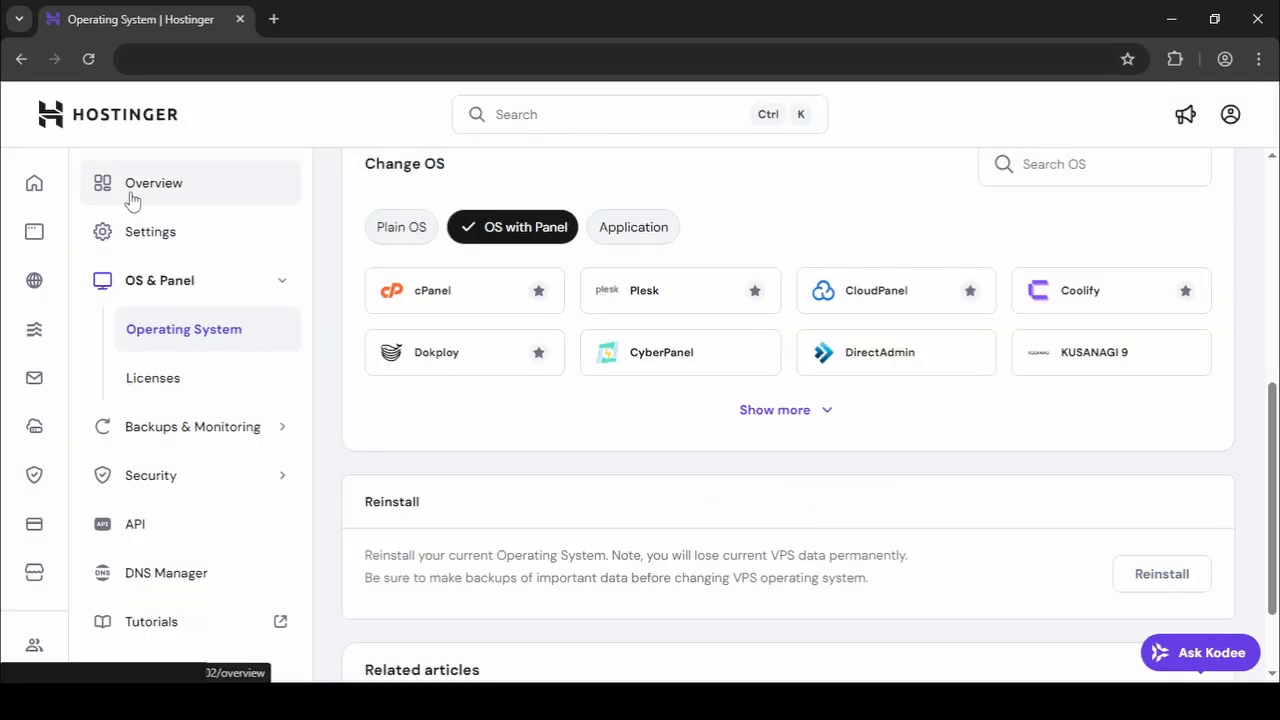
# Check the VPS Overview, which shows Coolify on Ubuntu 24.04 running.
pyautogui.click(130, 198)
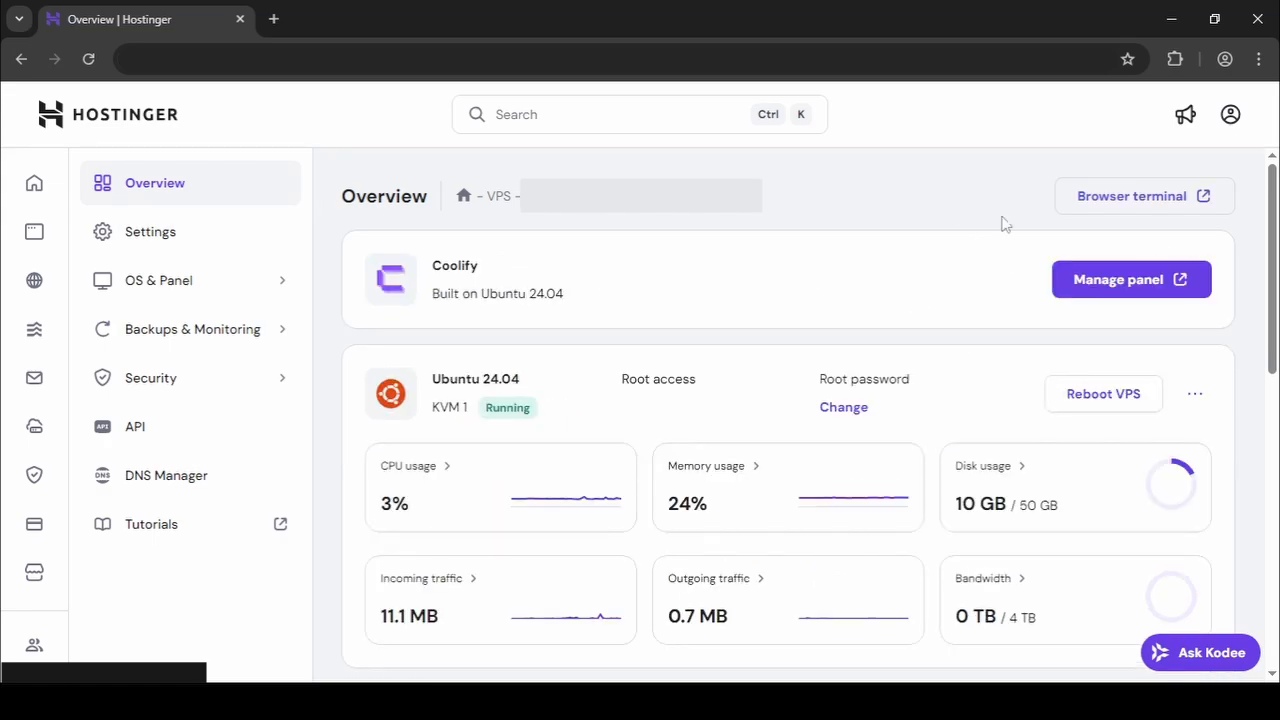
# Launch the Coolify panel and finish onboarding on localhost with a new first project.
pyautogui.click(1156, 282)
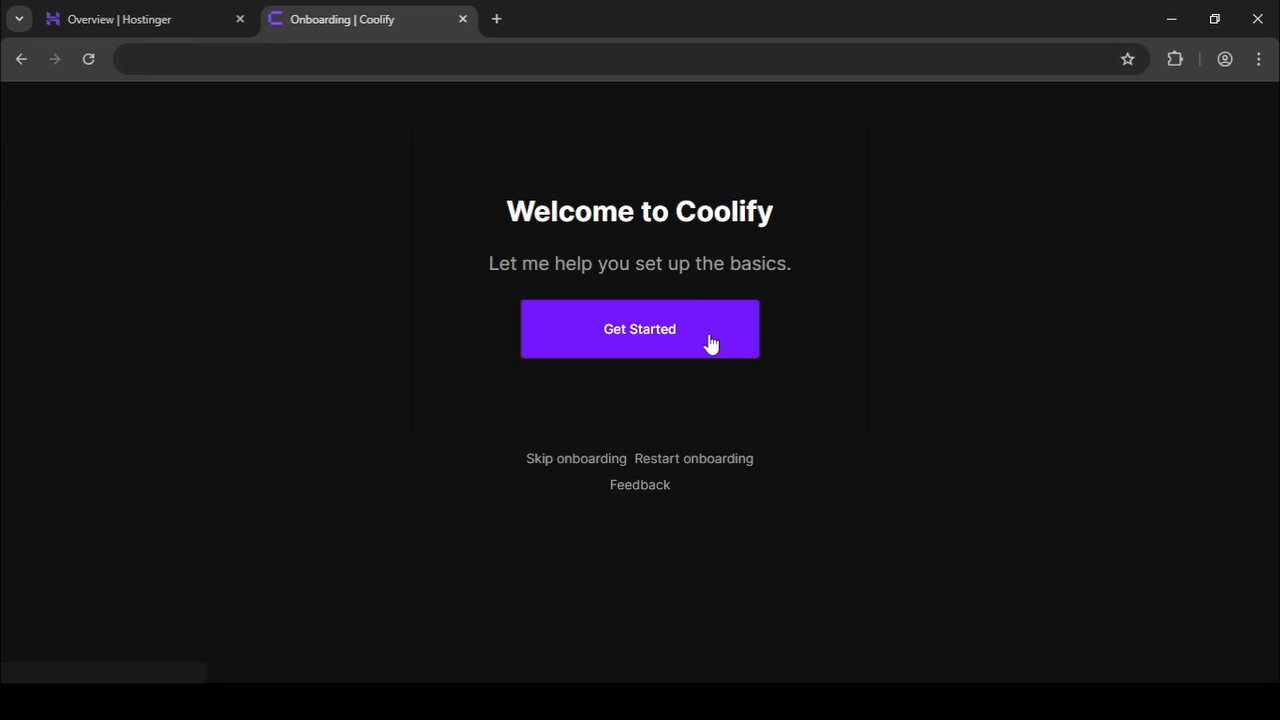
pyautogui.click(640, 352)
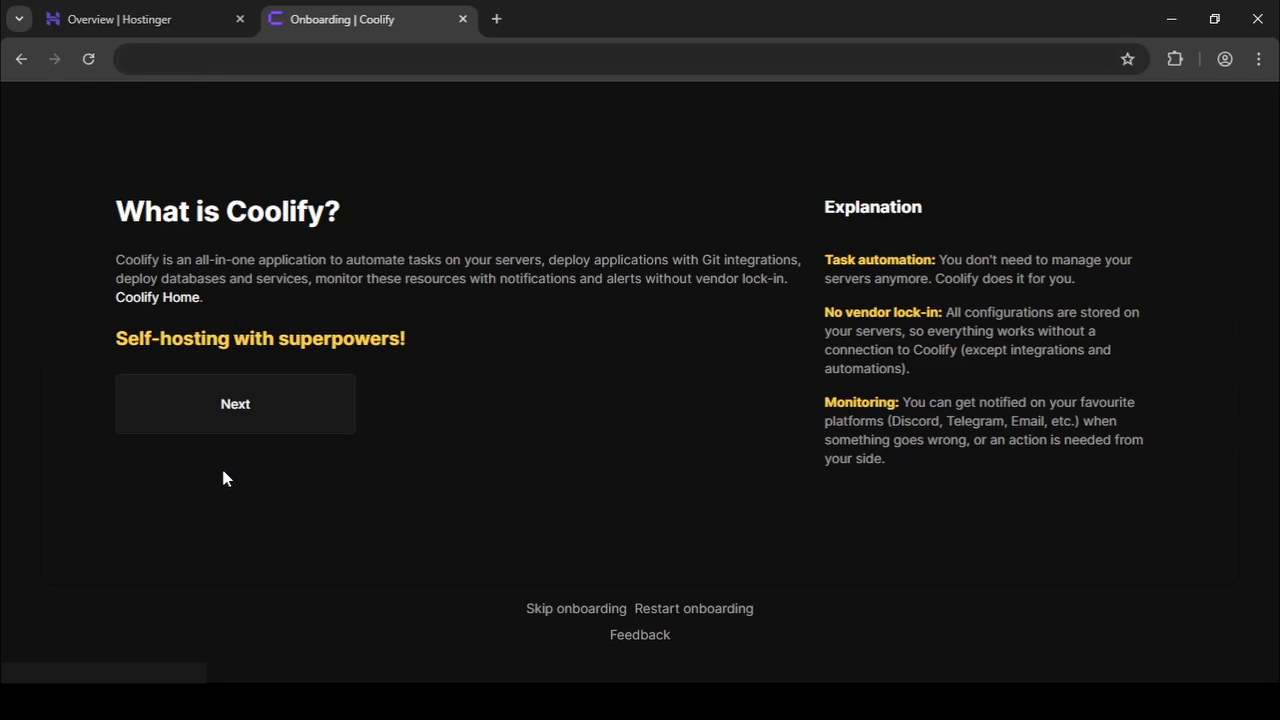
pyautogui.click(278, 400)
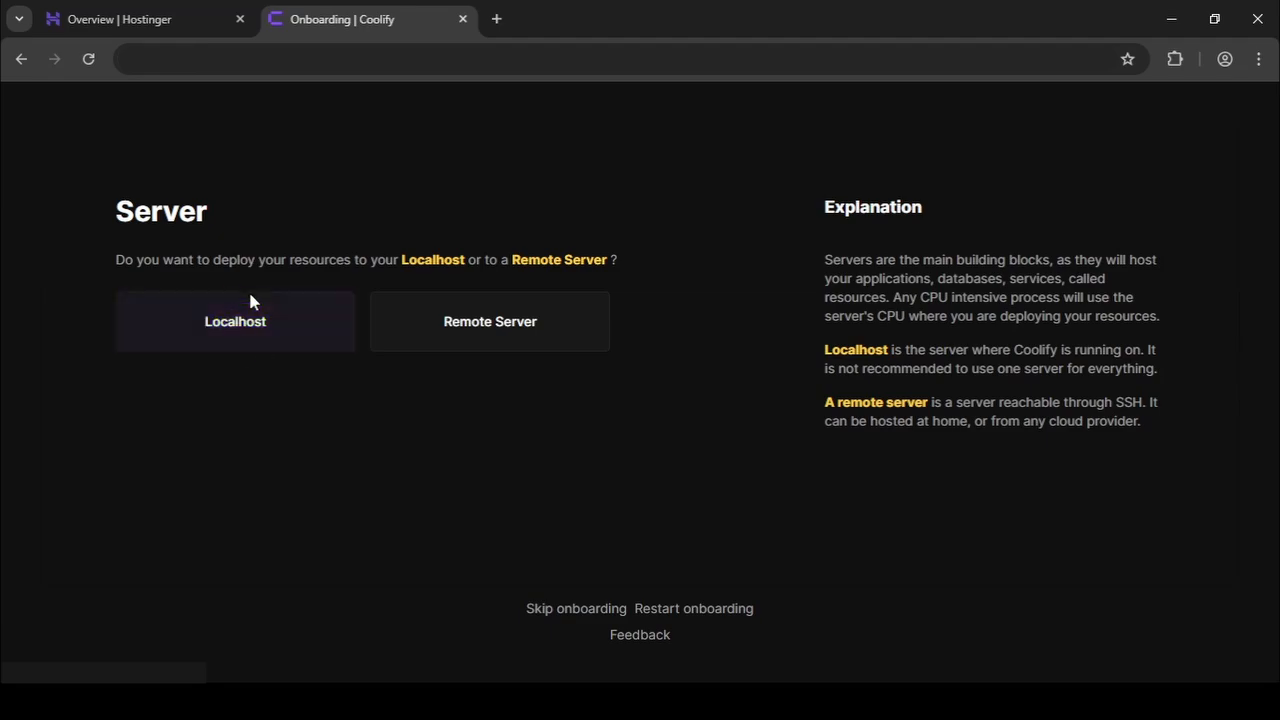
pyautogui.click(237, 315)
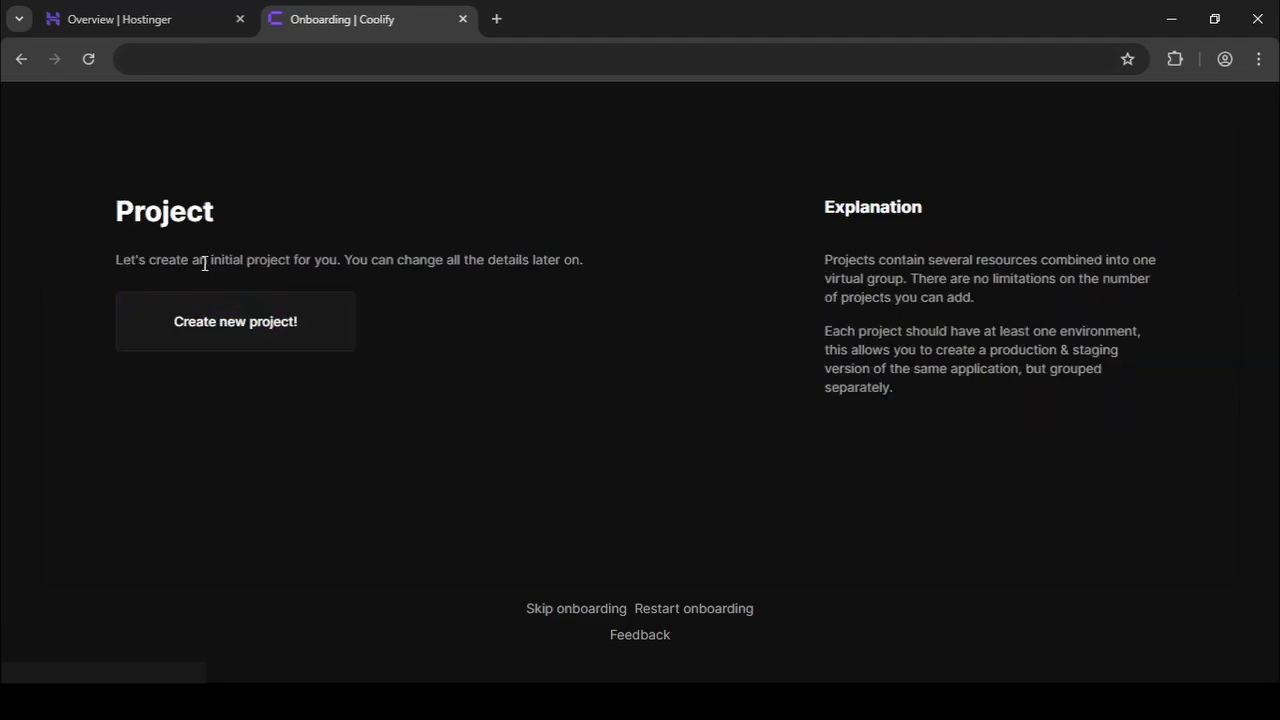
pyautogui.click(230, 326)
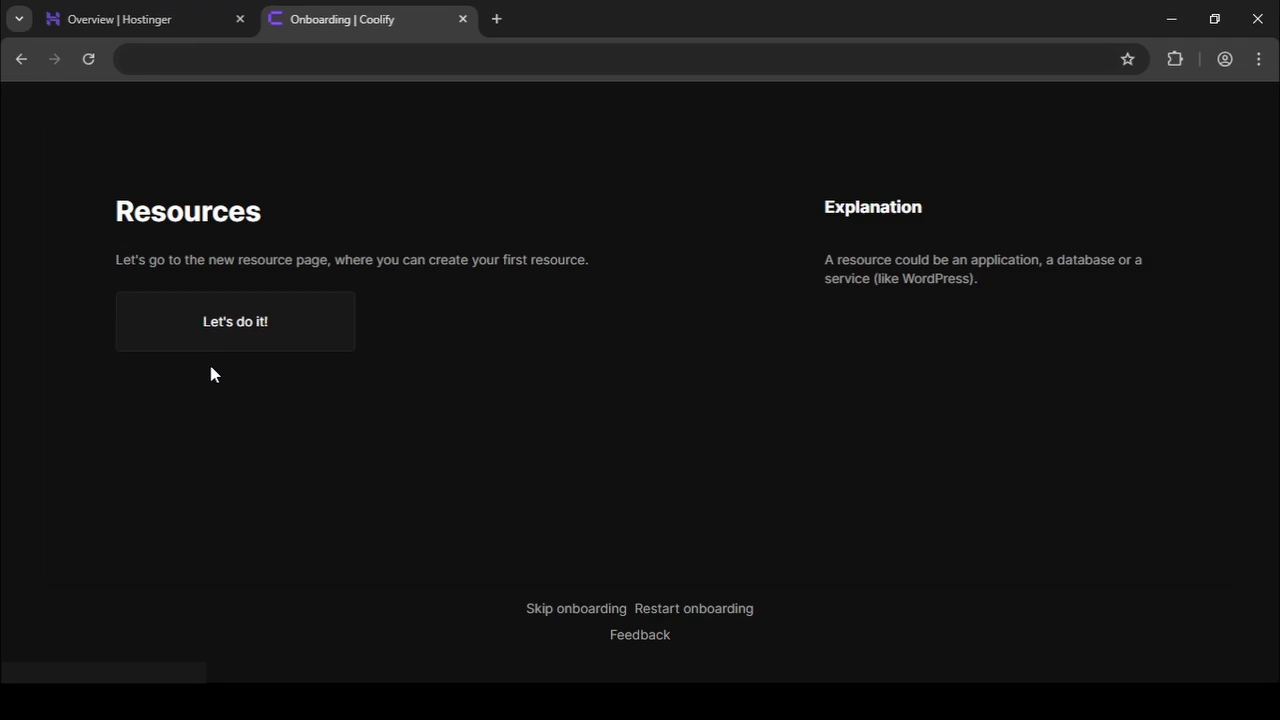
pyautogui.click(203, 348)
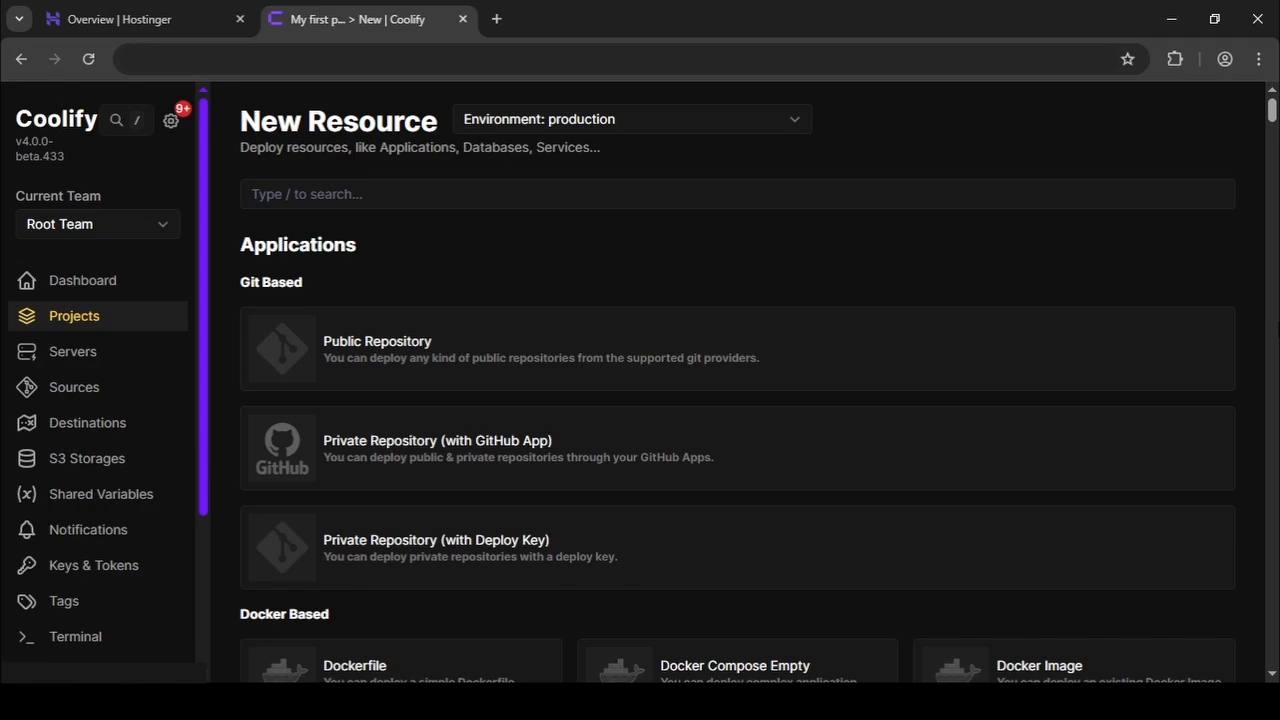
# Scroll through the Applications, Databases and Services options, then back to the top.
pyautogui.scroll(-5, 738, 390)
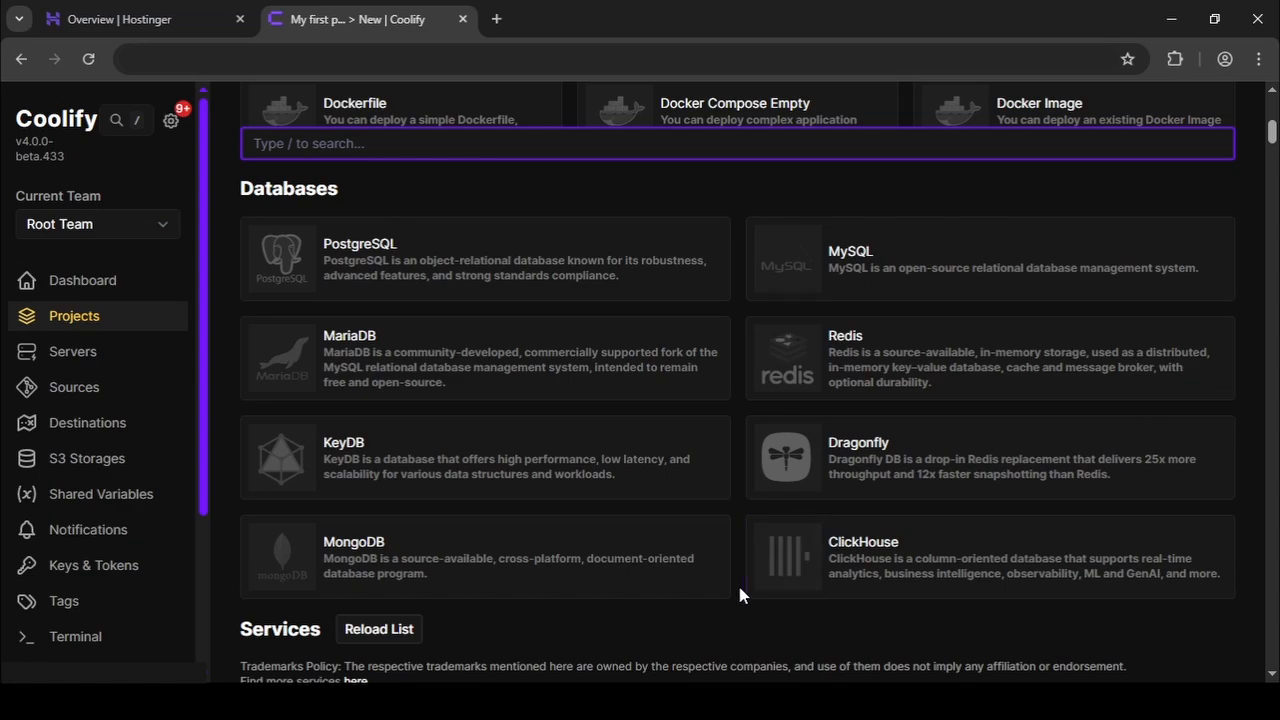
pyautogui.scroll(-4, 739, 595)
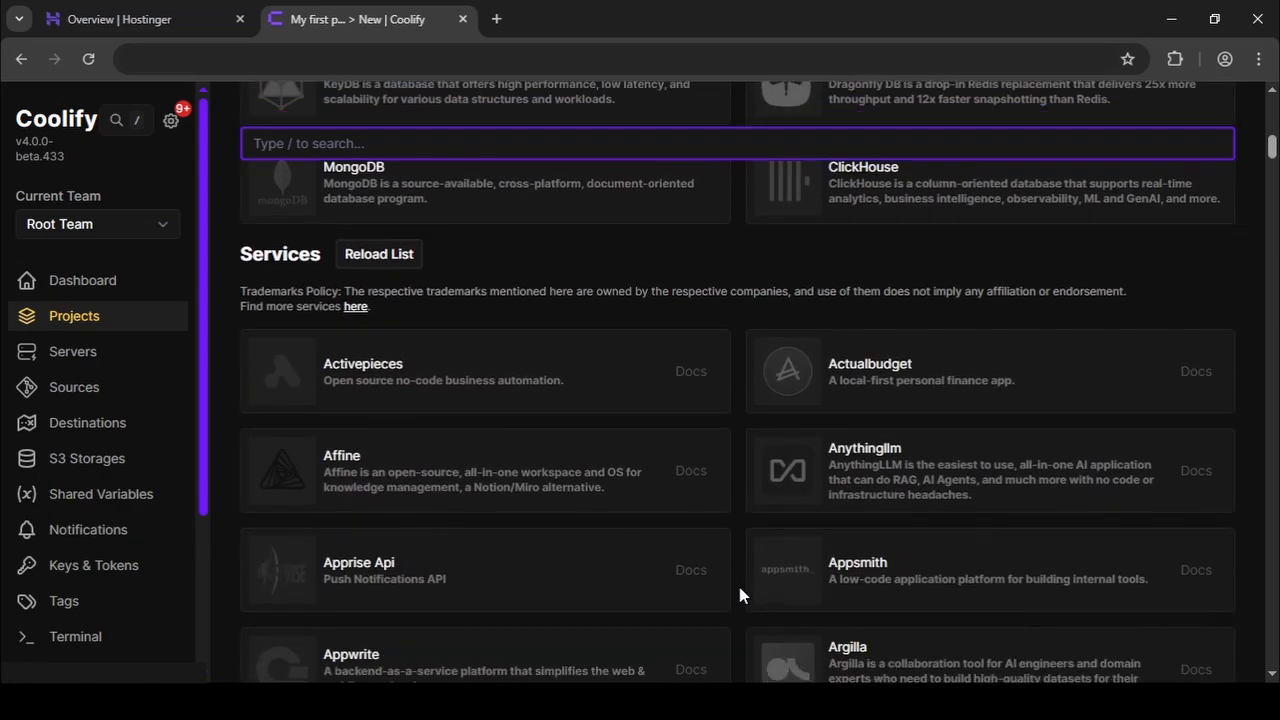
pyautogui.scroll(-3, 738, 595)
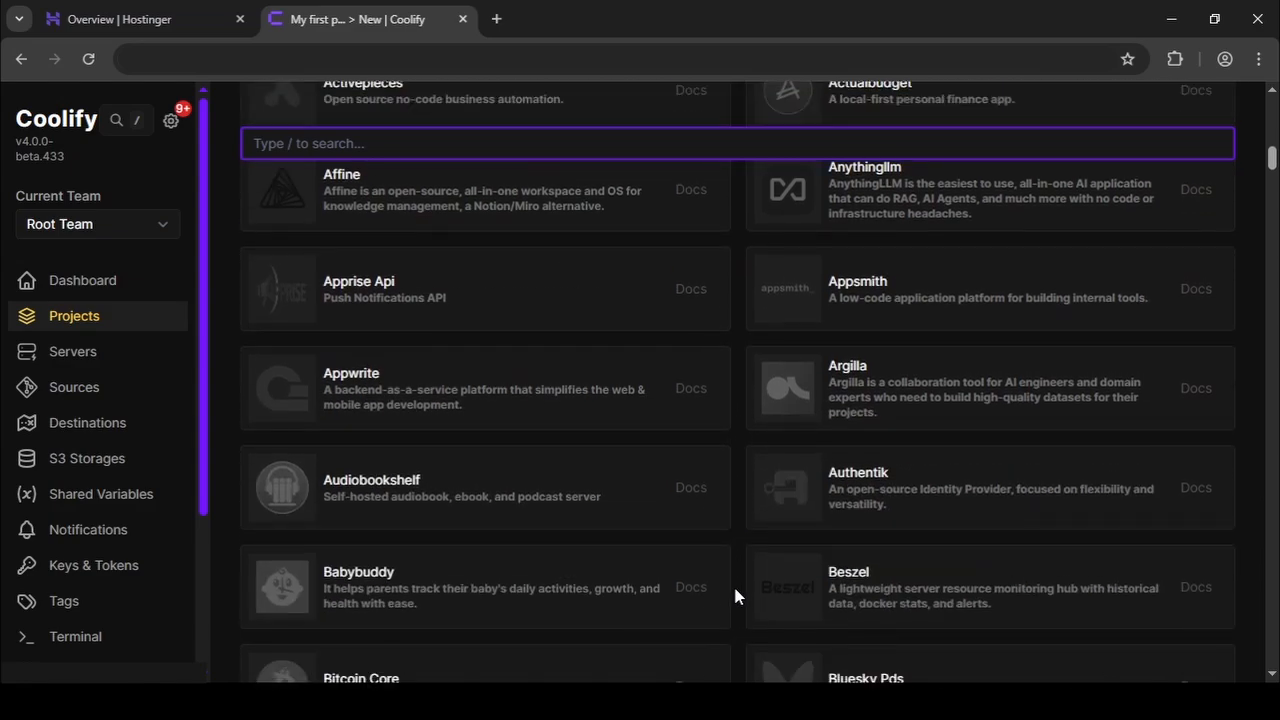
pyautogui.scroll(7, 735, 595)
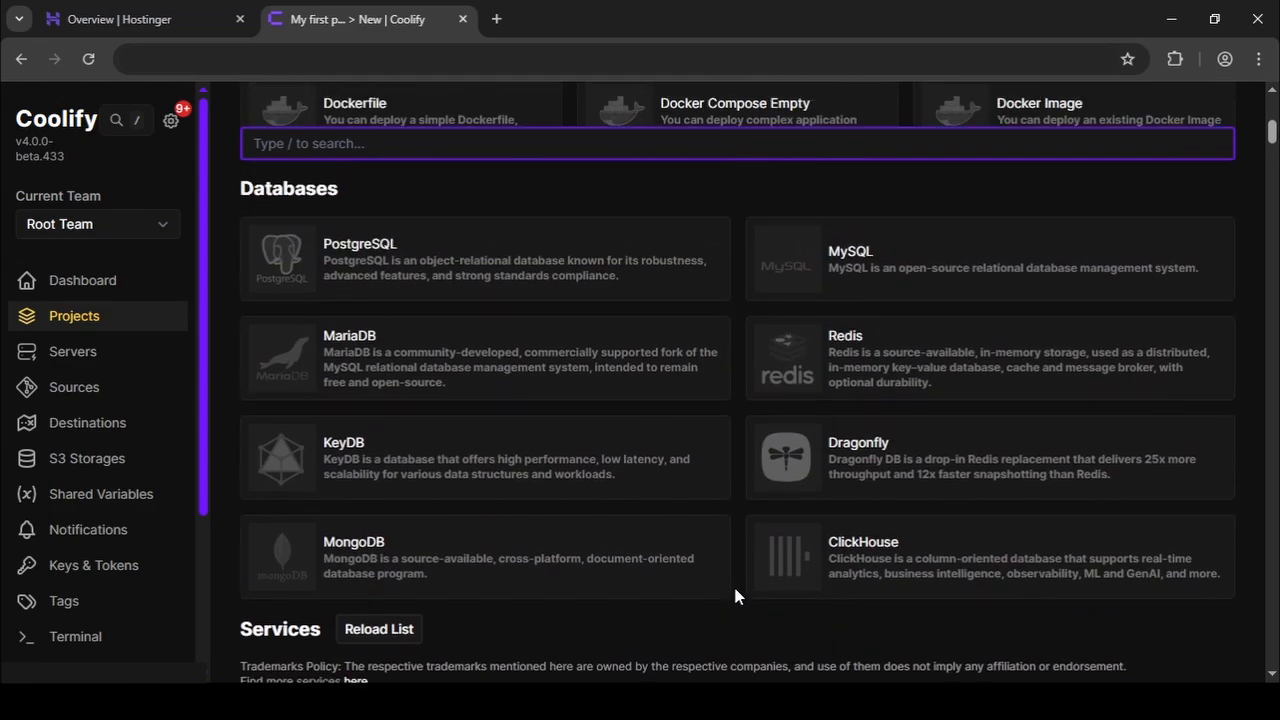
pyautogui.scroll(4, 750, 635)
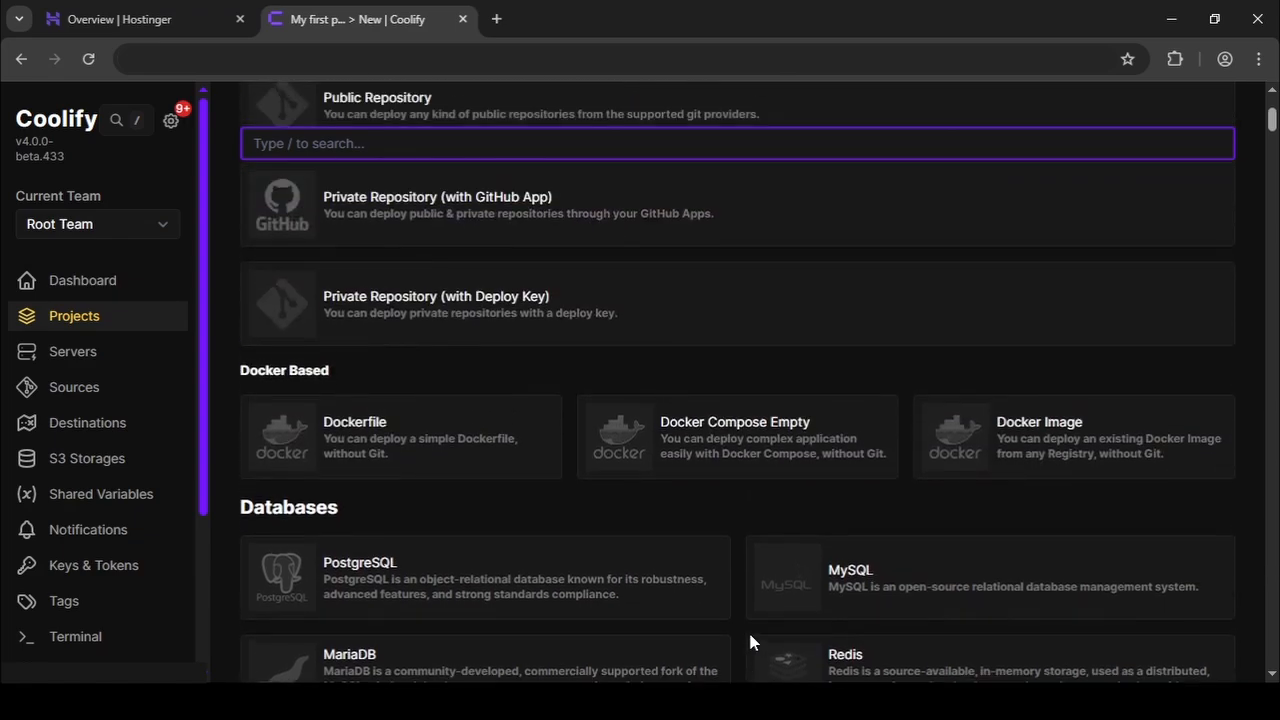
pyautogui.scroll(3, 745, 630)
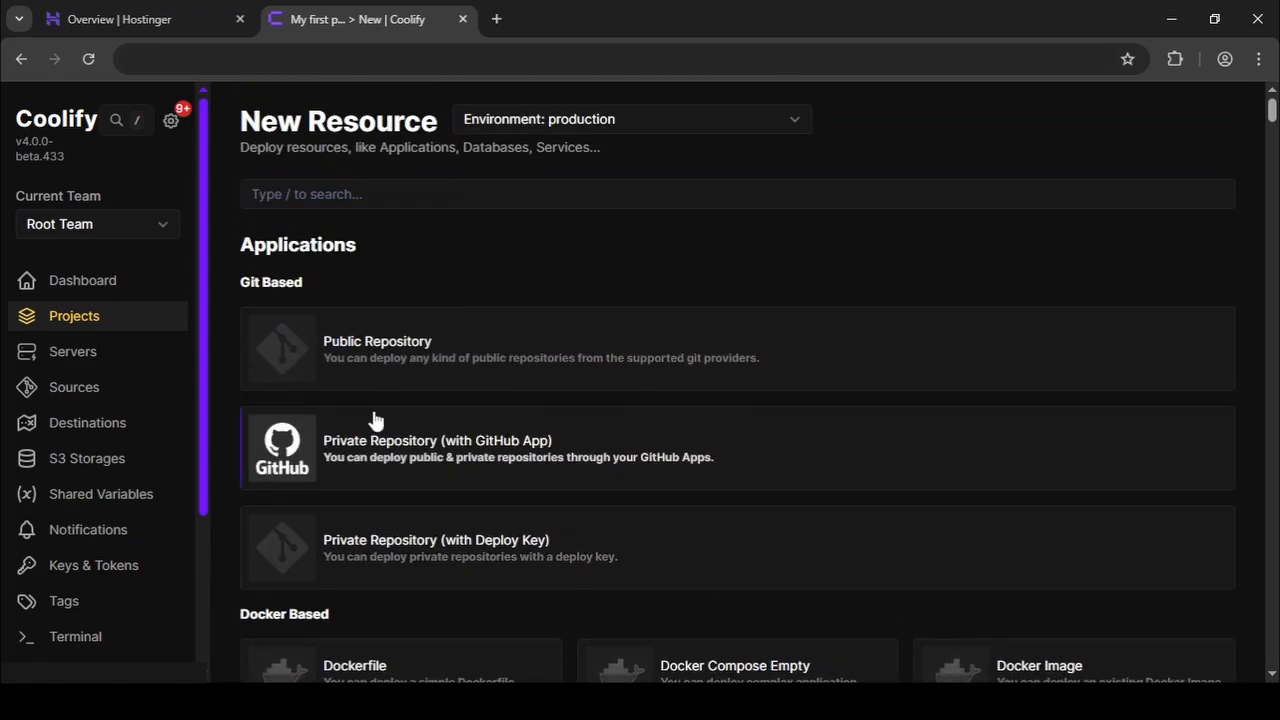
# Choose Private Repository (with GitHub App) and add a GitHub App with its name and organization.
pyautogui.click(553, 445)
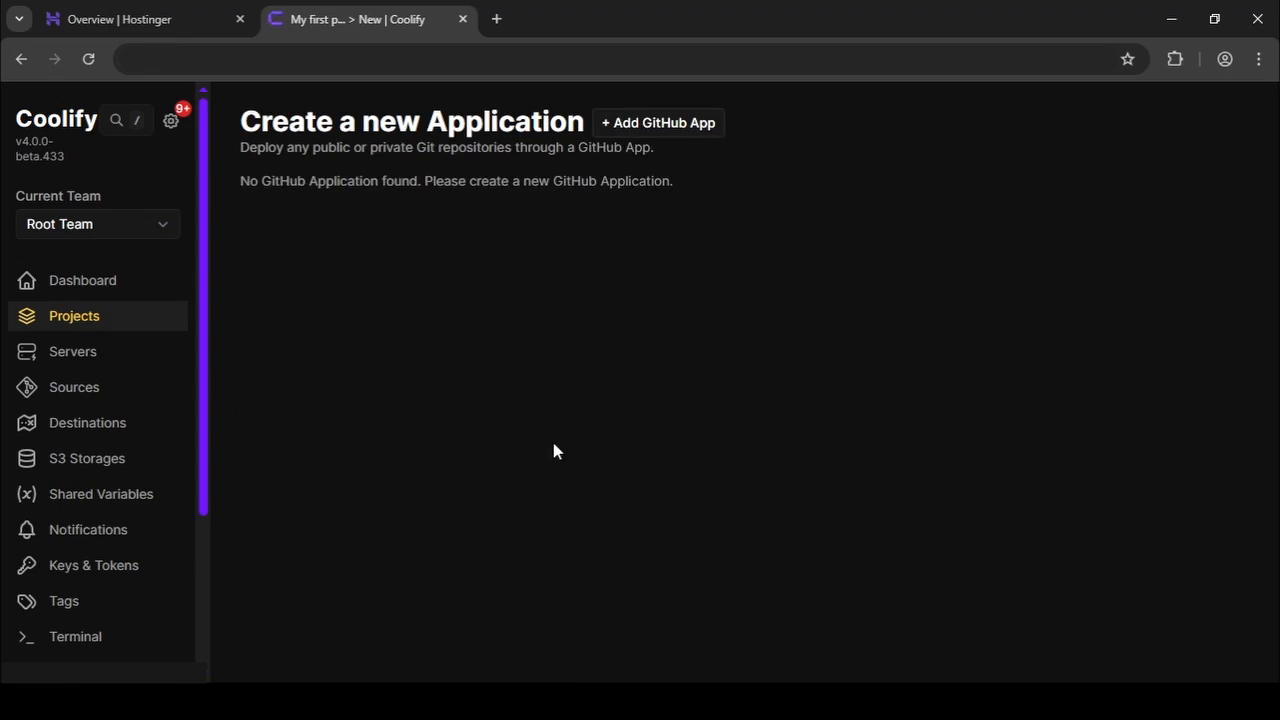
pyautogui.click(714, 135)
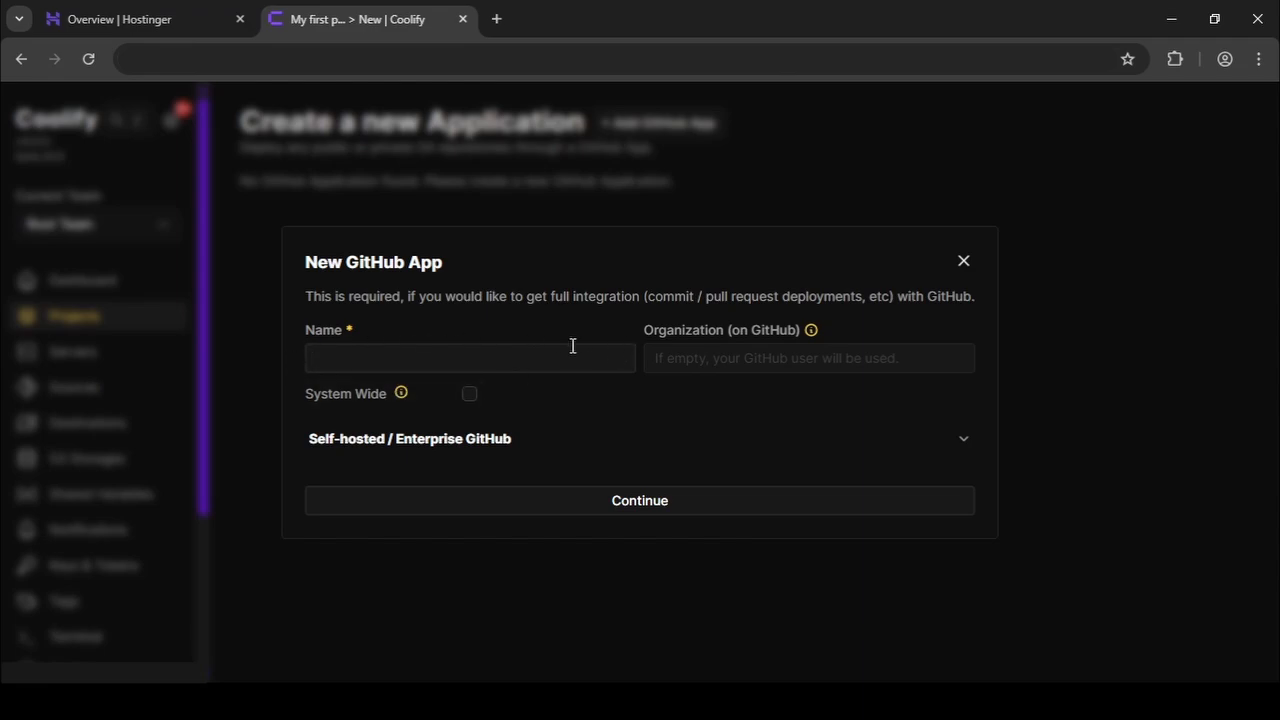
pyautogui.click(833, 346)
pyautogui.press('Return')
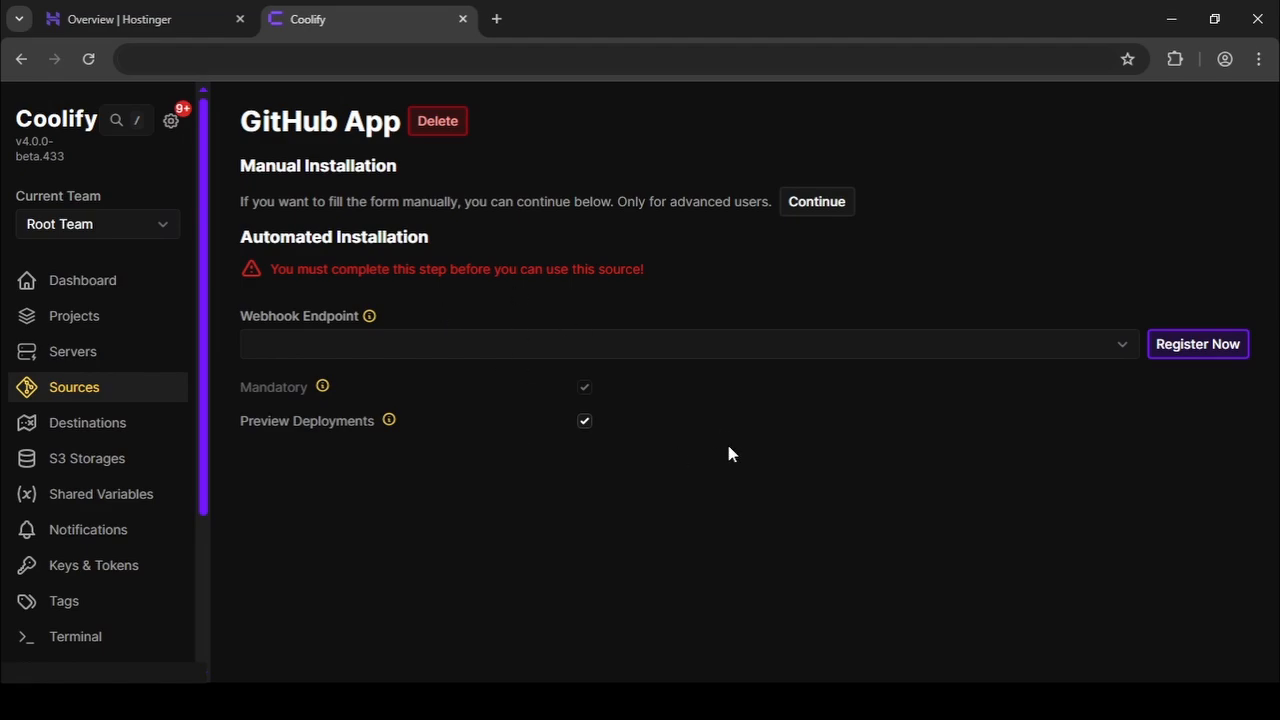
# Register the app from Coolify and create the GitHub App for the organization on GitHub.
pyautogui.click(1180, 348)
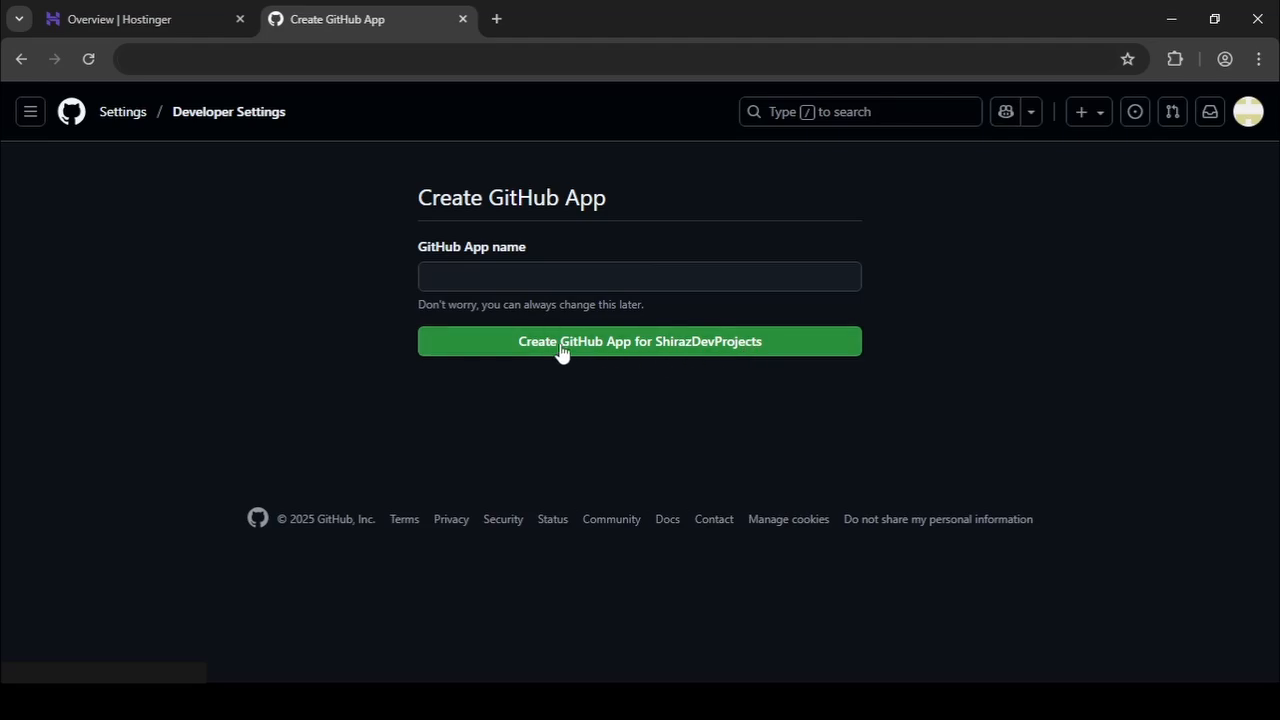
pyautogui.click(784, 345)
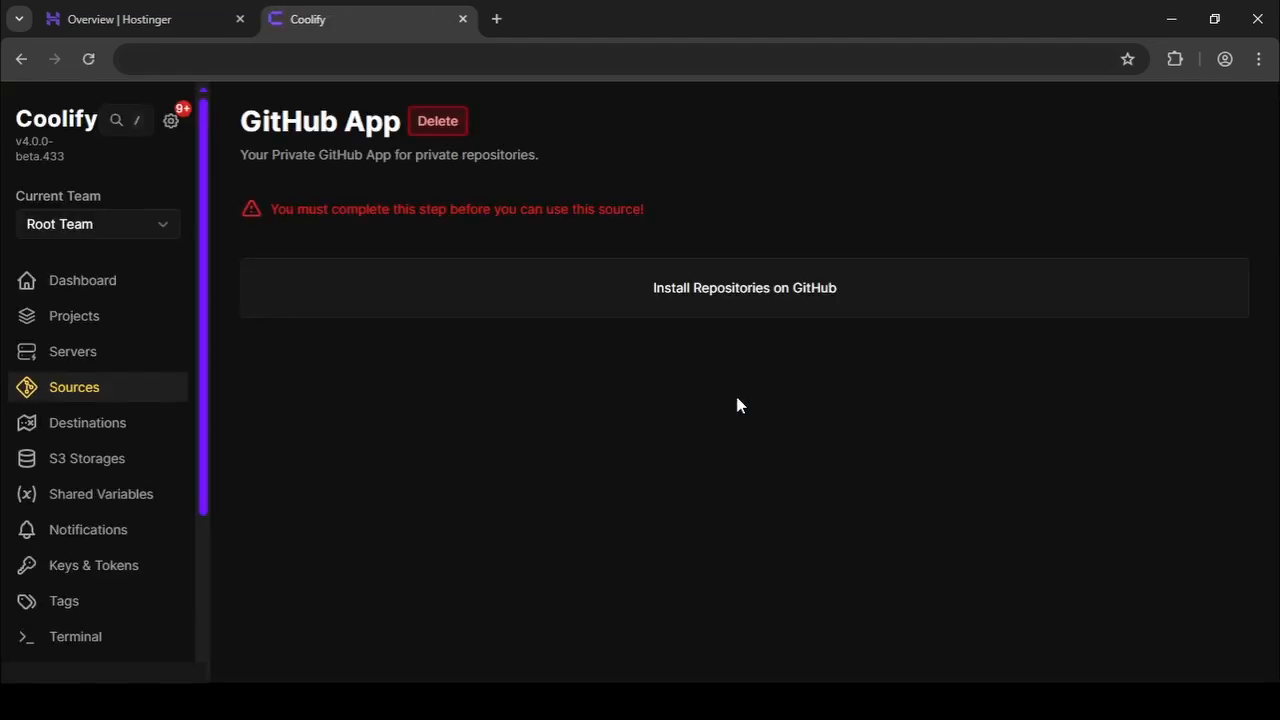
# Go to GitHub's installation page for the new app and scroll through its permissions.
pyautogui.click(737, 305)
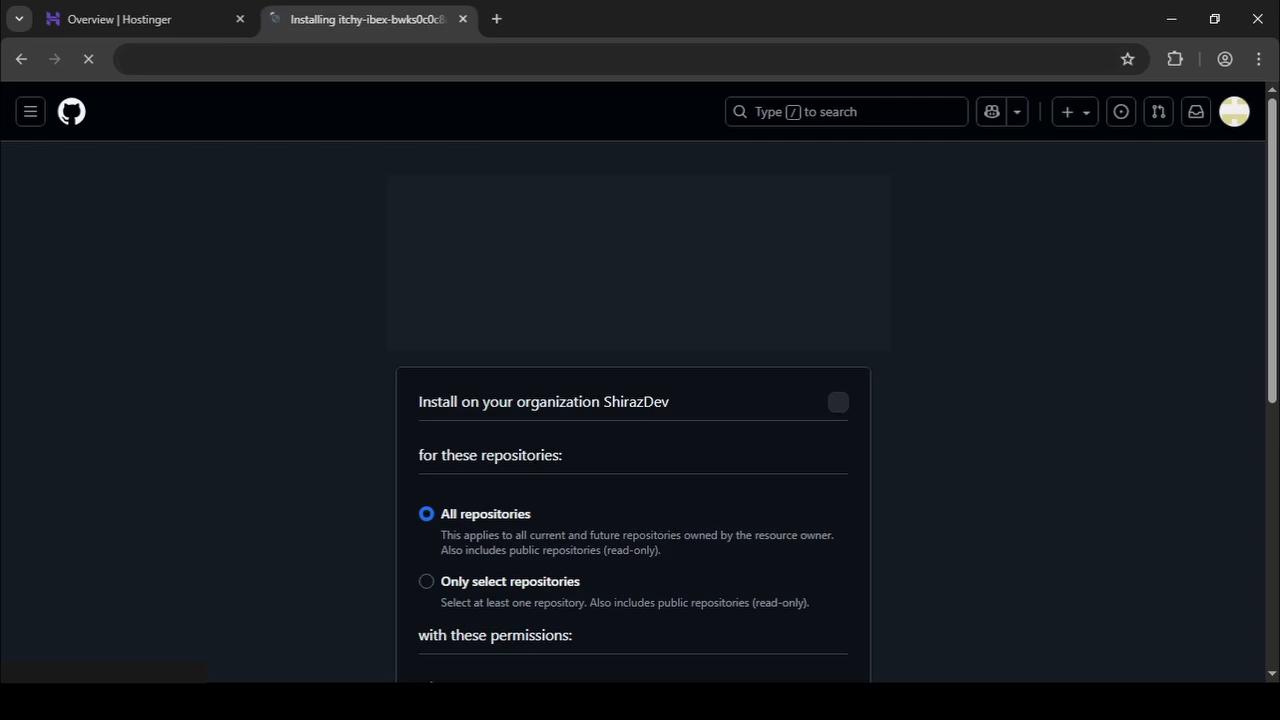
pyautogui.scroll(-3, 918, 380)
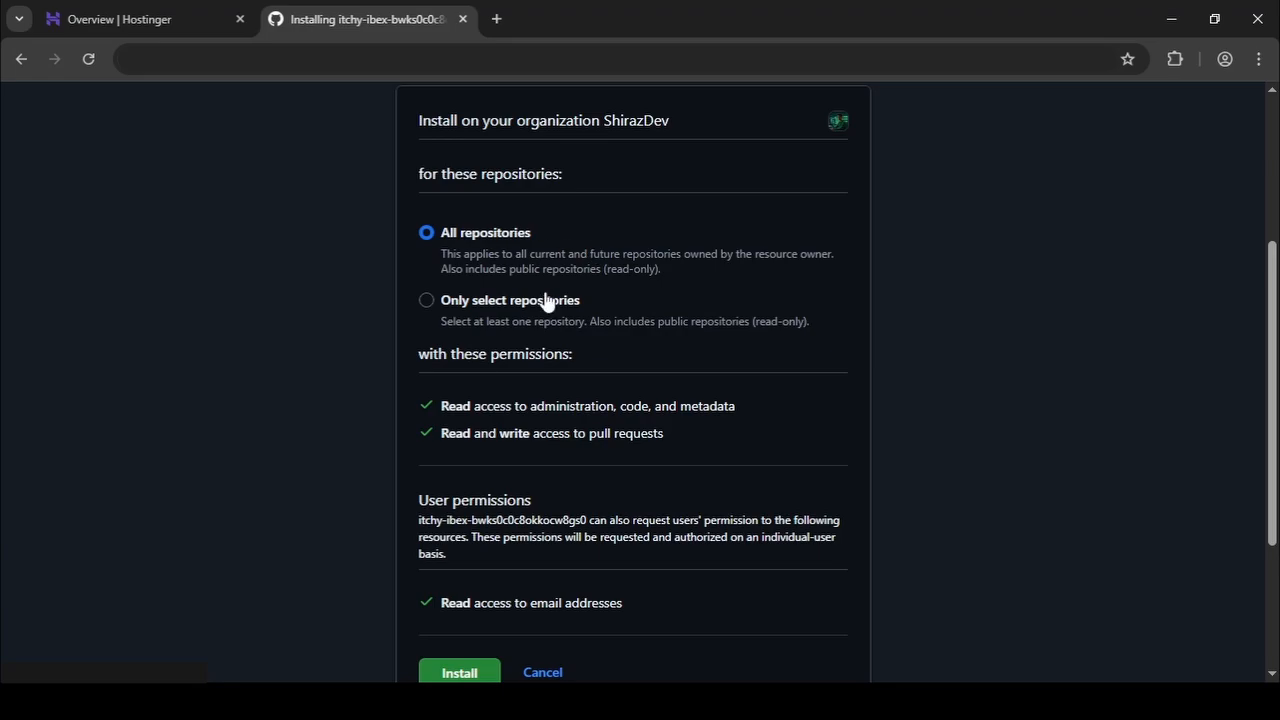
# Install the app on only MERN-Stack-Repo, nextjs-repo and react-repo.
pyautogui.click(502, 307)
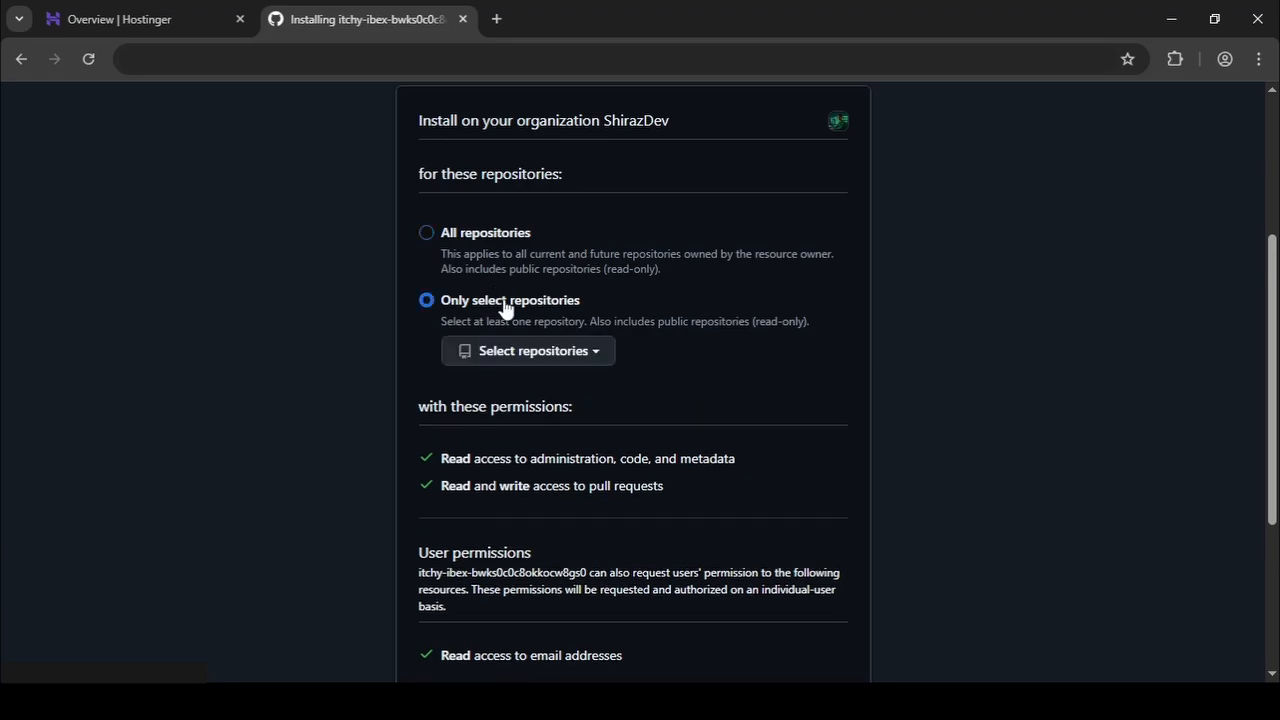
pyautogui.click(569, 360)
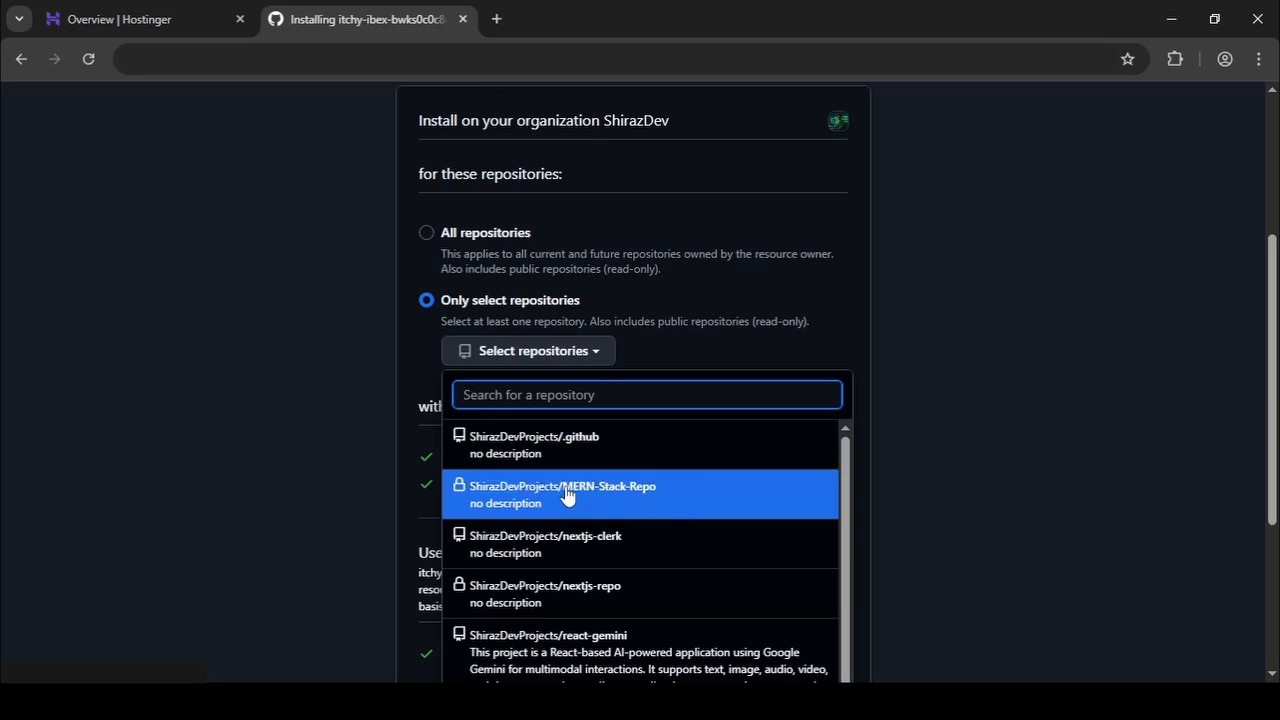
pyautogui.click(605, 494)
pyautogui.click(516, 352)
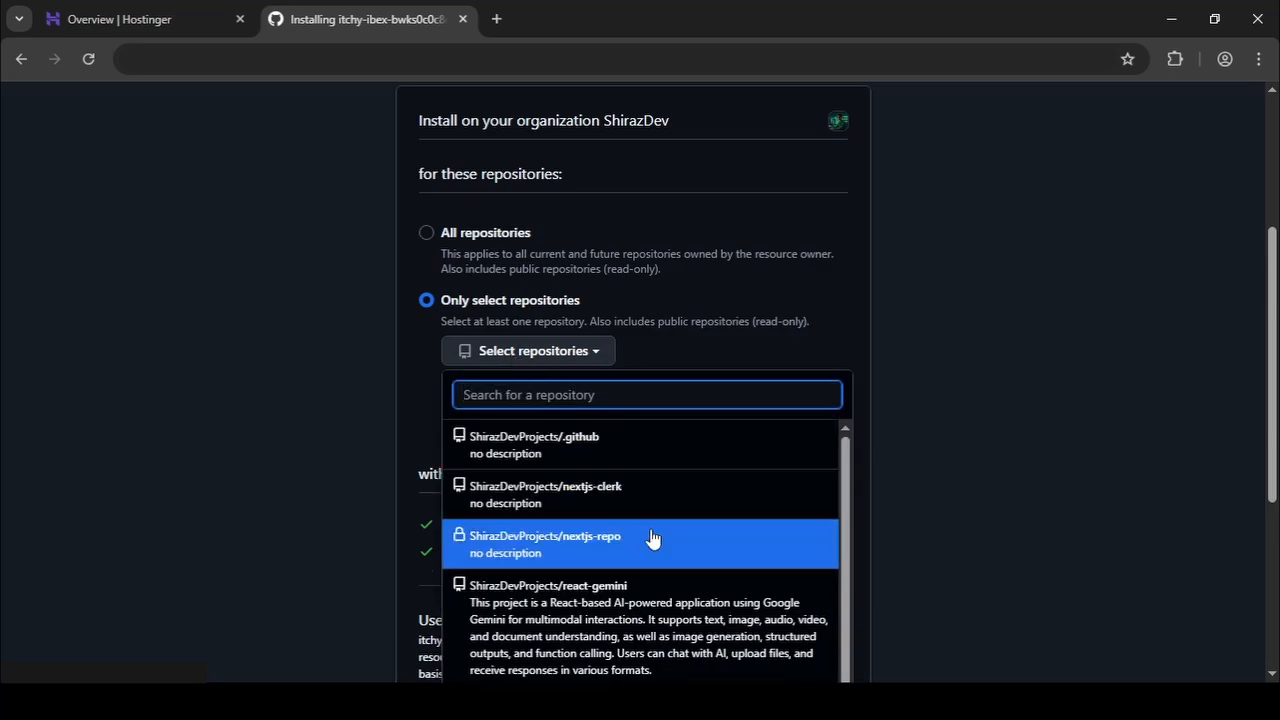
pyautogui.click(651, 537)
pyautogui.click(566, 352)
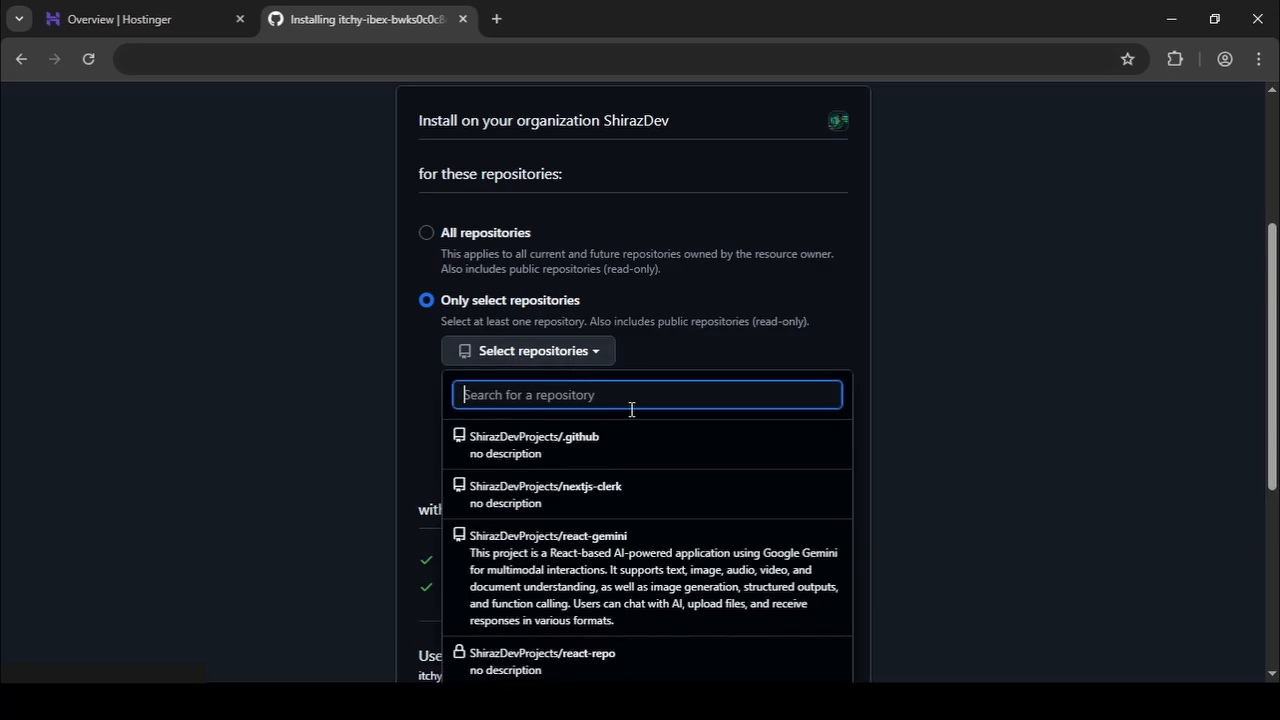
pyautogui.click(632, 656)
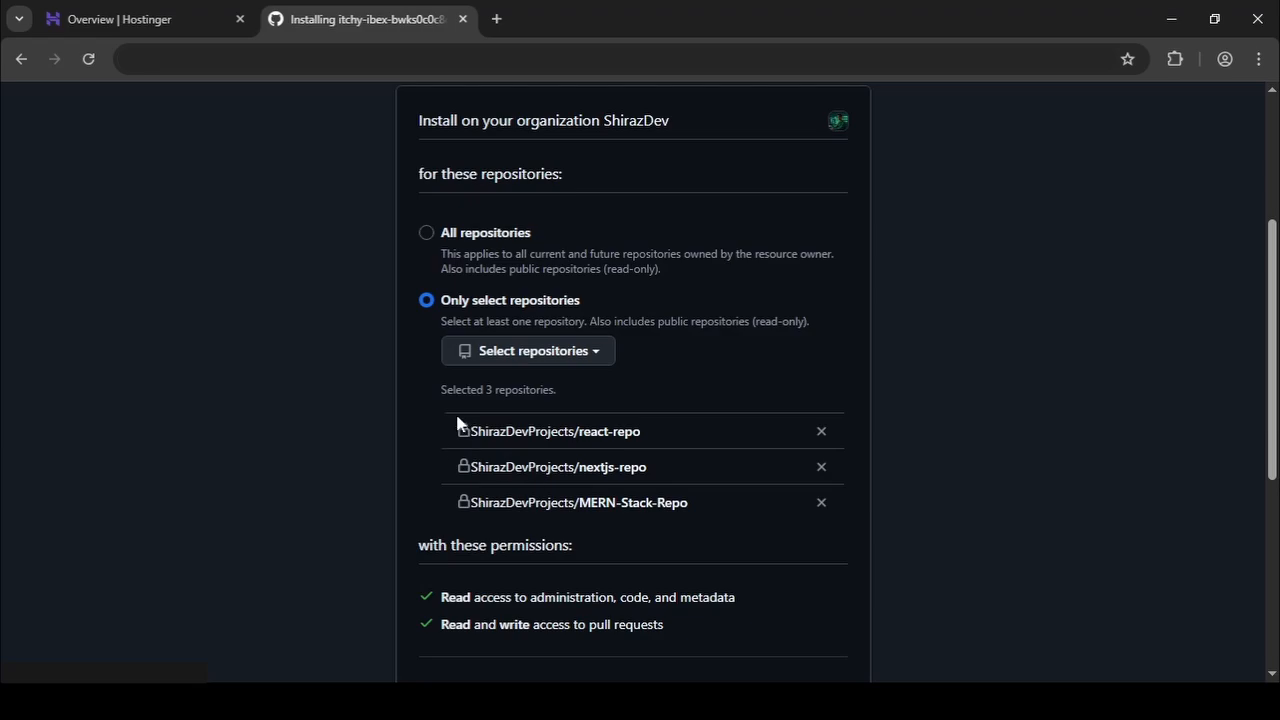
pyautogui.scroll(-5, 978, 365)
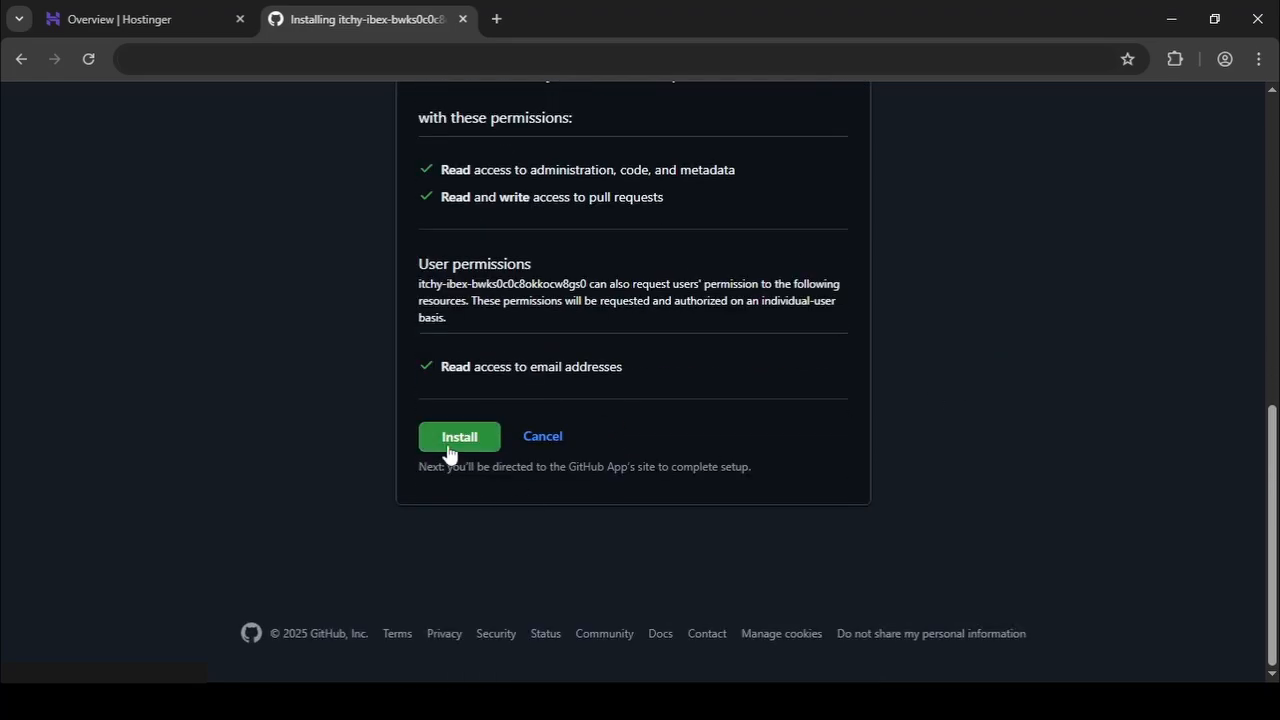
pyautogui.click(448, 453)
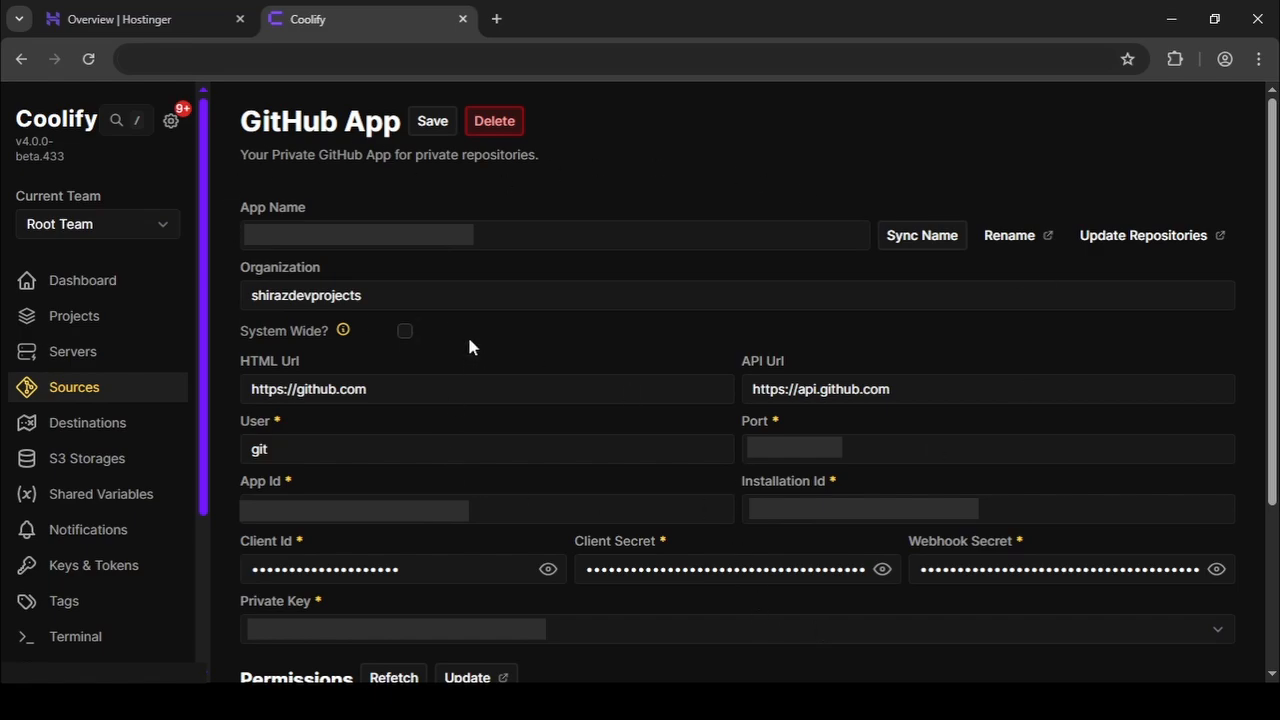
# Scroll down the GitHub App source page to review its Permissions and Resources.
pyautogui.scroll(-2, 470, 345)
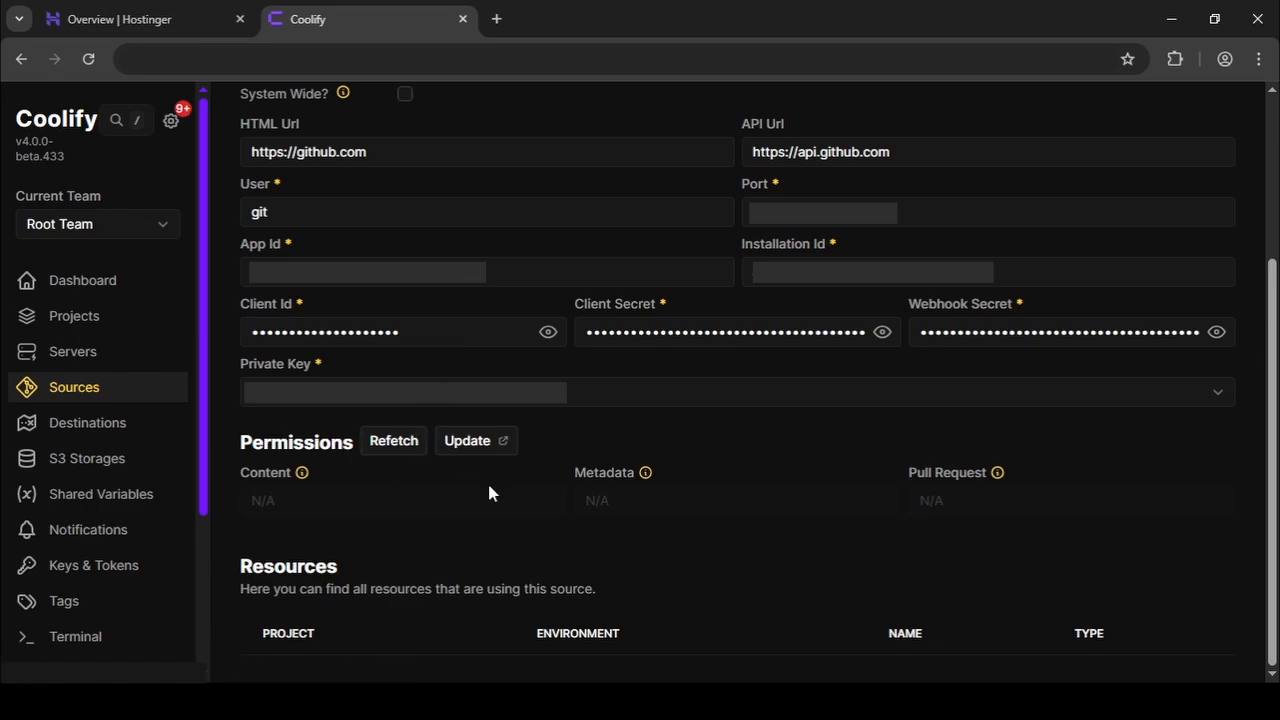
# Create a new Coolify project named 'react-app'.
pyautogui.click(100, 322)
pyautogui.click(386, 121)
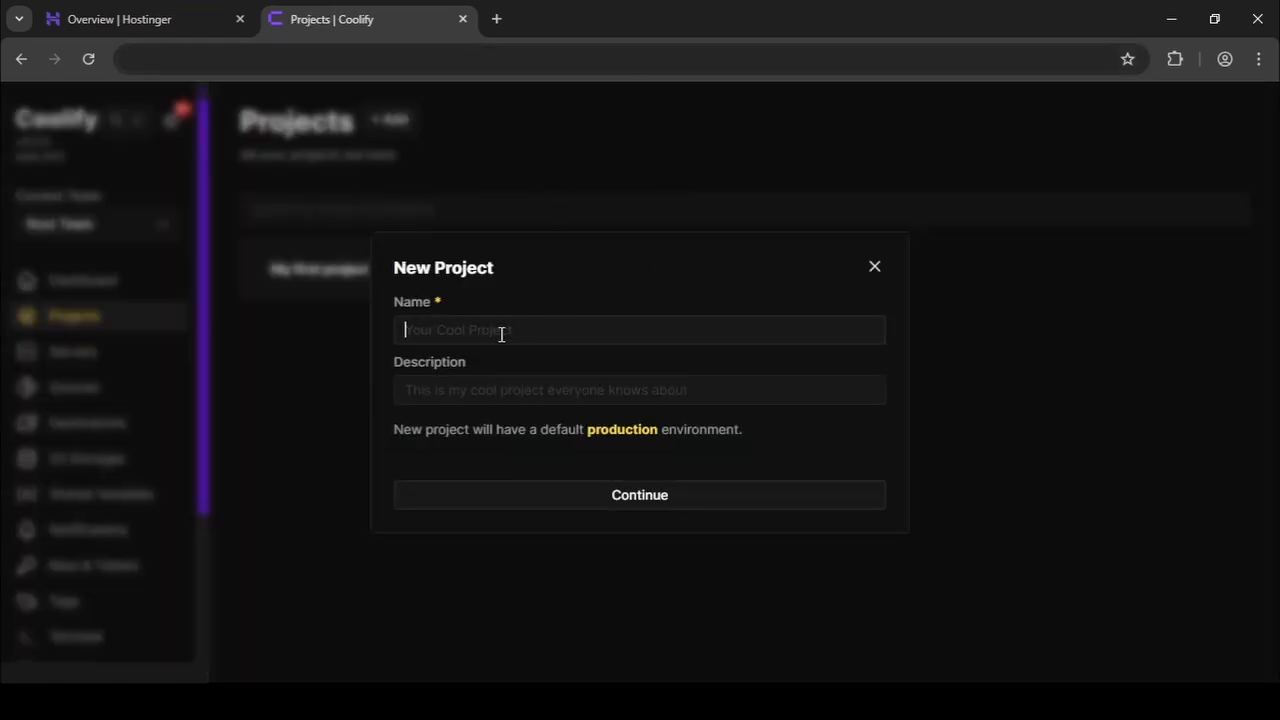
pyautogui.write('react-')
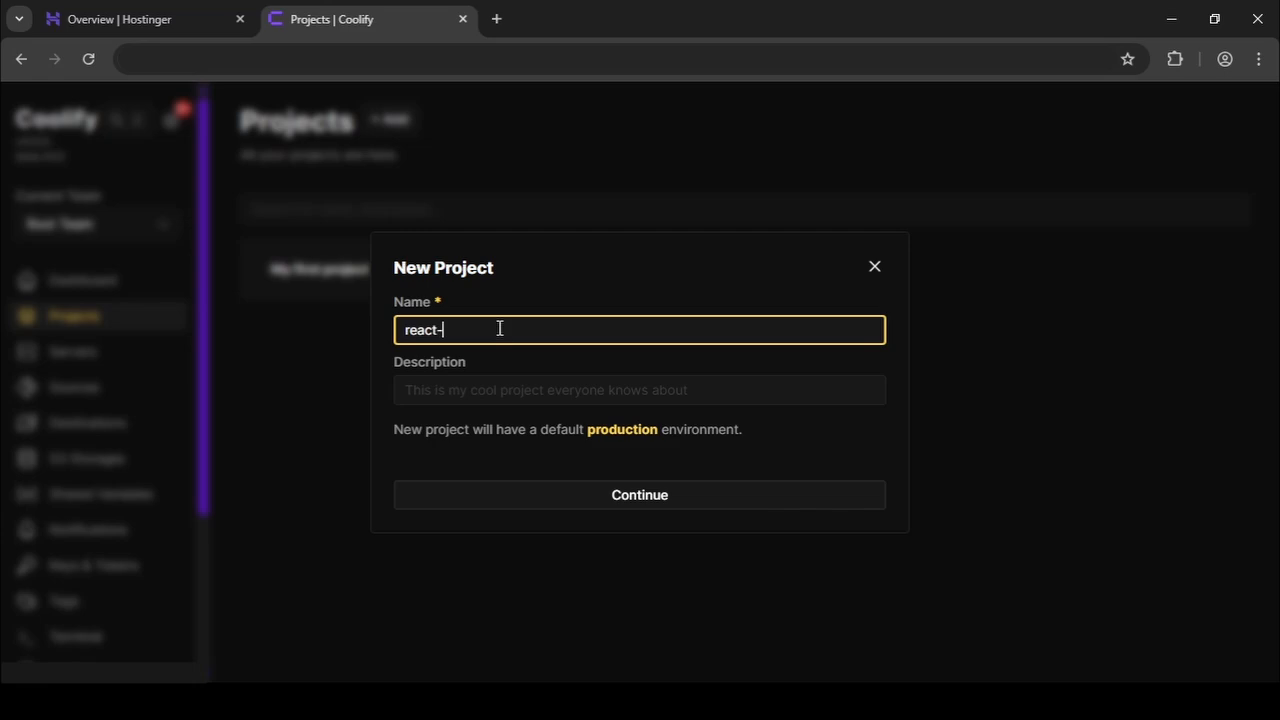
pyautogui.write('app')
pyautogui.click(520, 493)
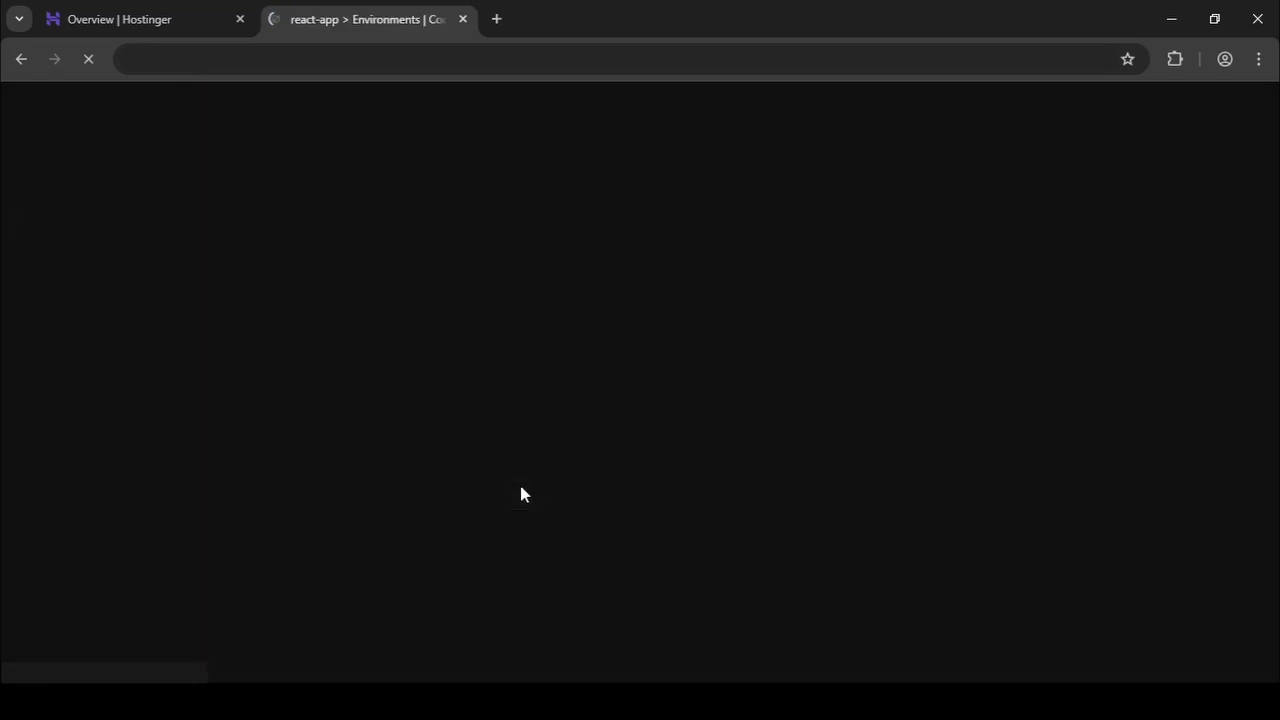
# Add a resource to the production environment and browse the application types offered.
pyautogui.click(346, 249)
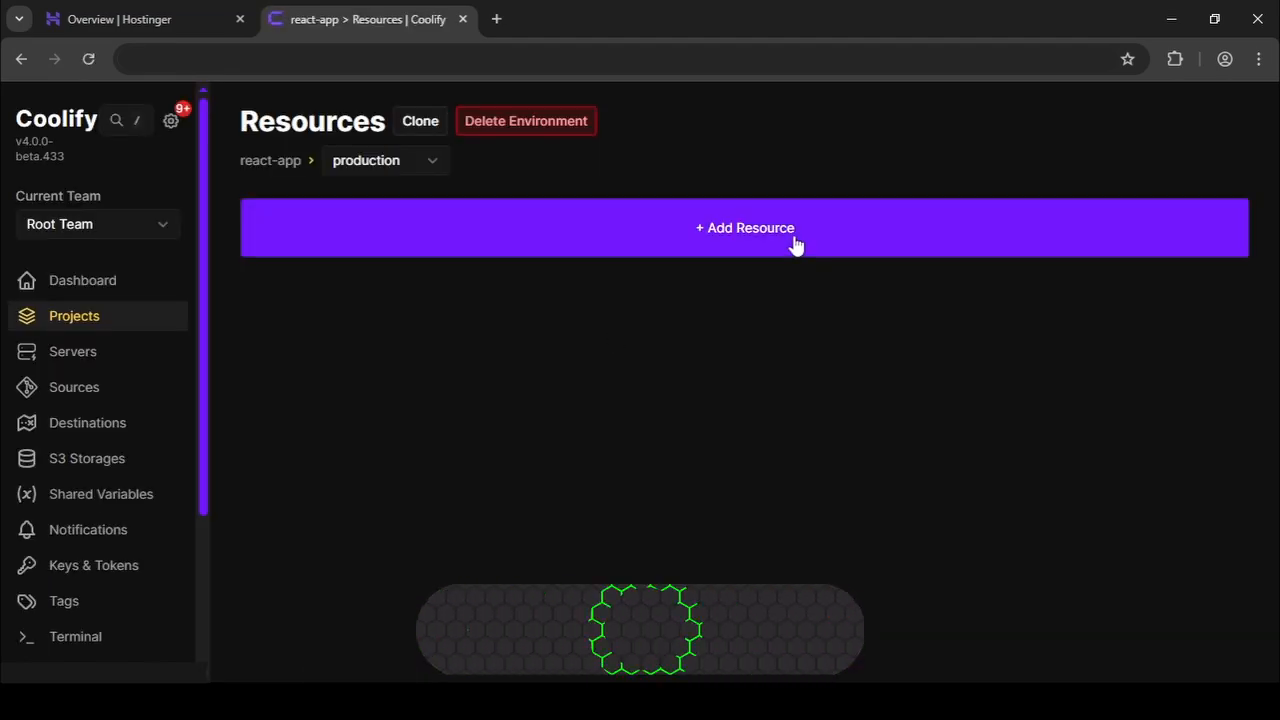
pyautogui.click(795, 236)
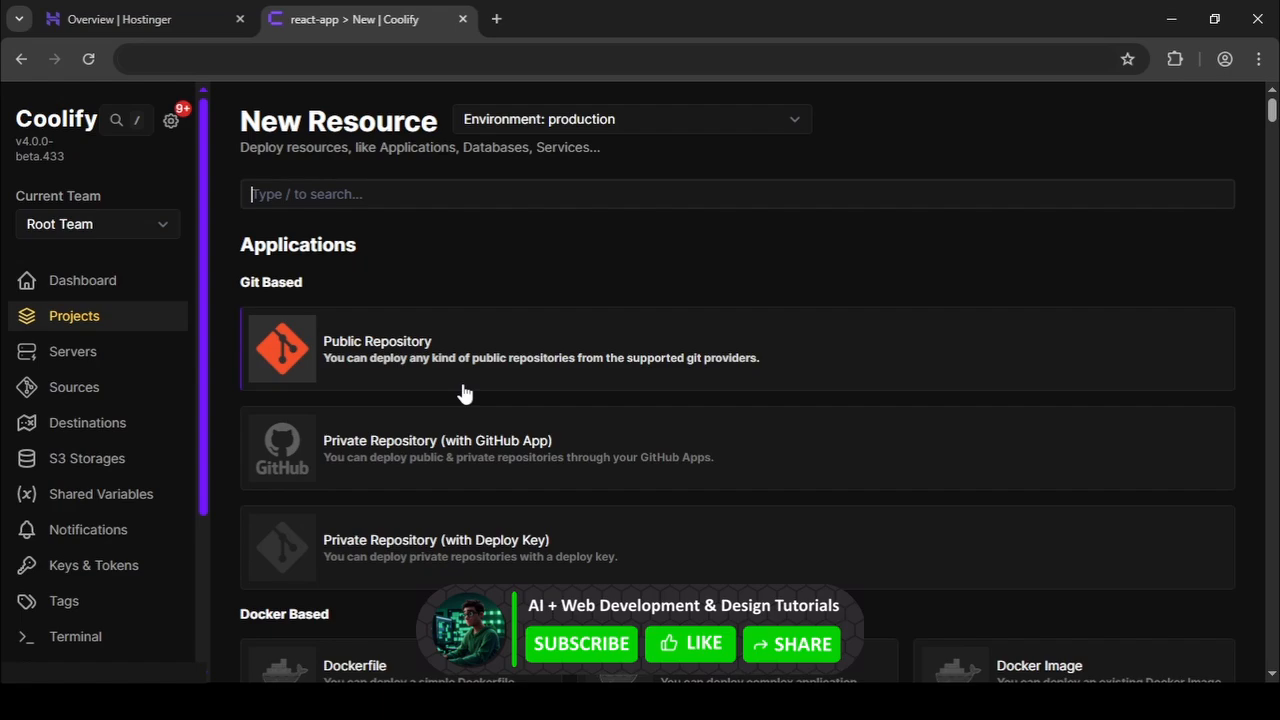
pyautogui.scroll(-1, 450, 397)
pyautogui.scroll(-3, 449, 398)
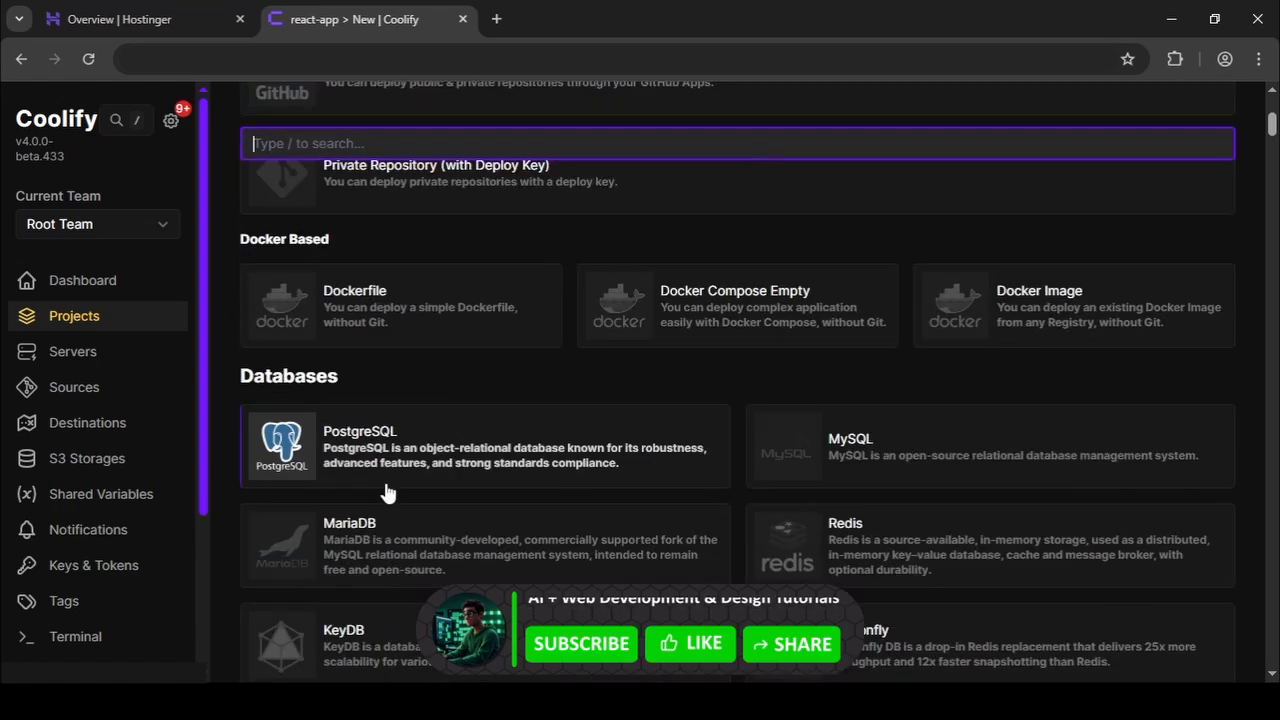
pyautogui.scroll(4, 563, 486)
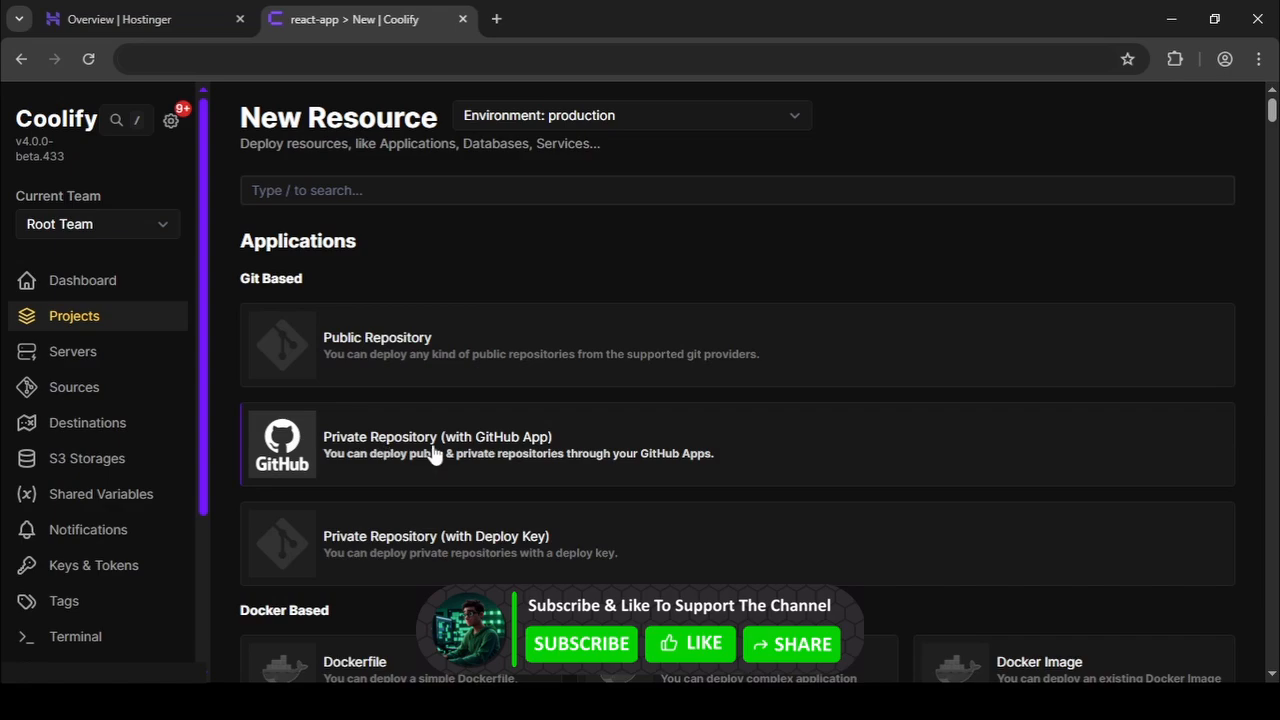
# Create the application from private react-repo via the github.com app: branch main, Nixpacks, port 3000.
pyautogui.click(435, 455)
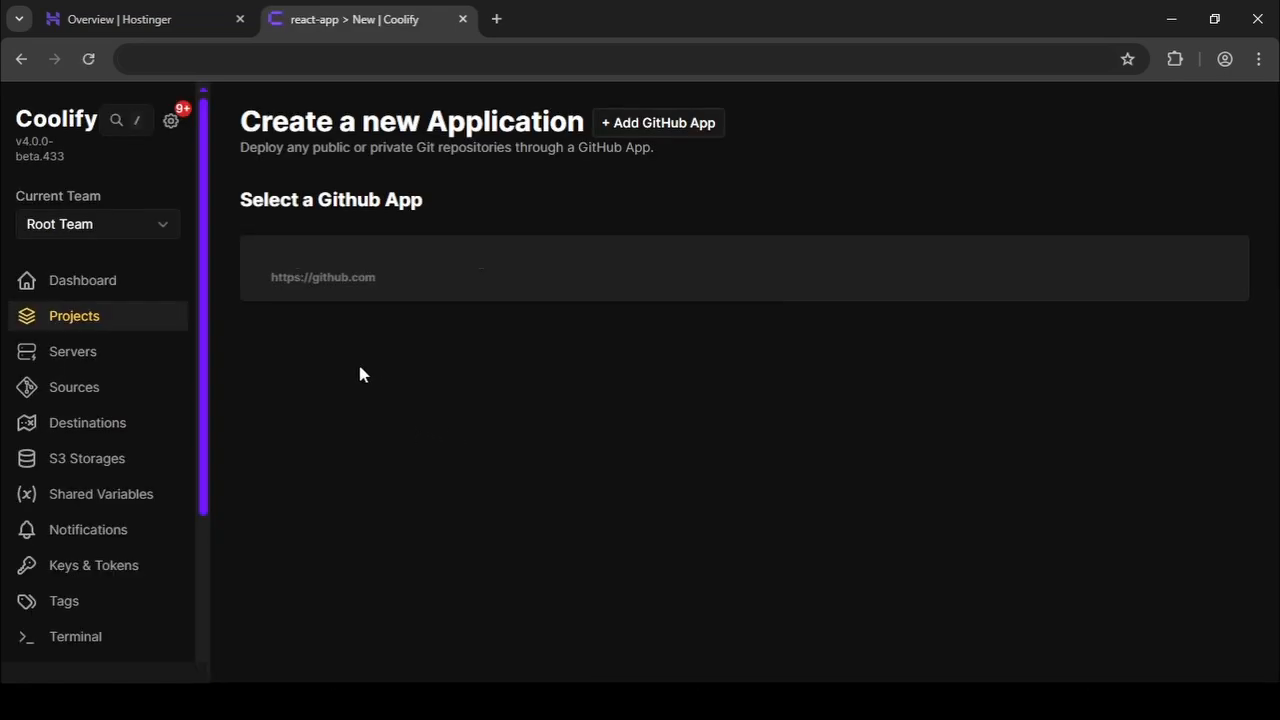
pyautogui.click(373, 283)
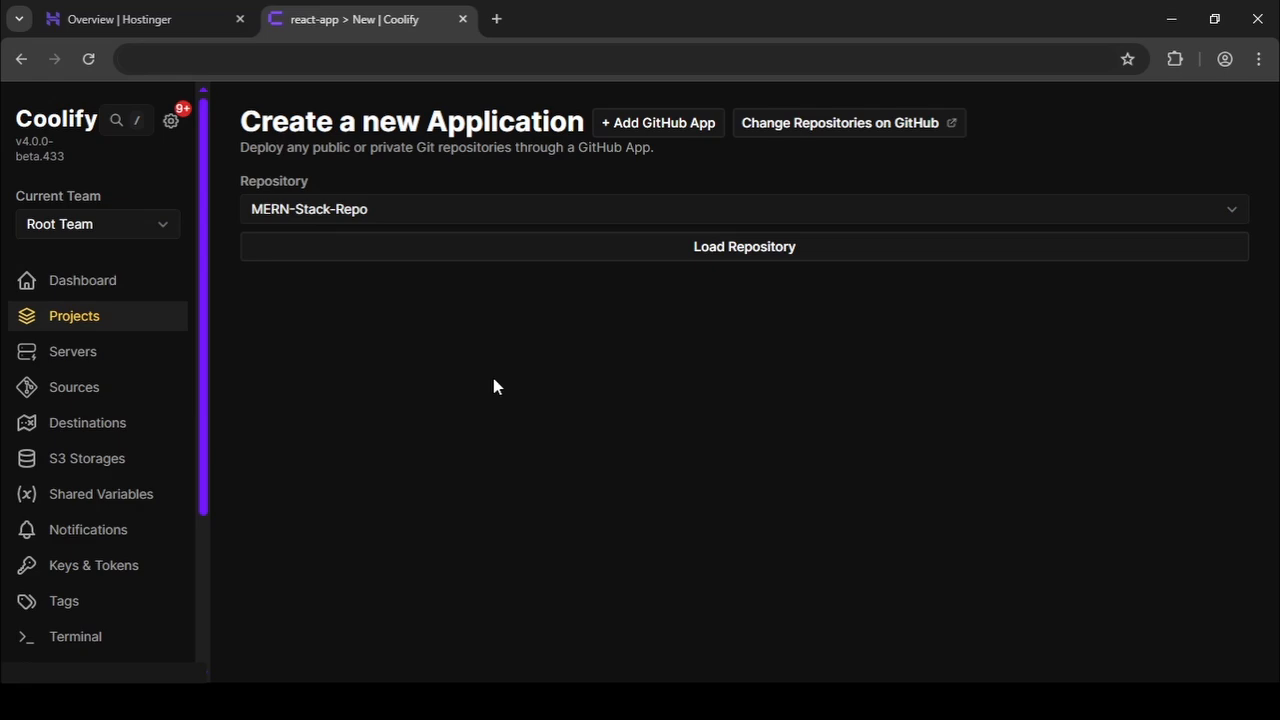
pyautogui.click(553, 216)
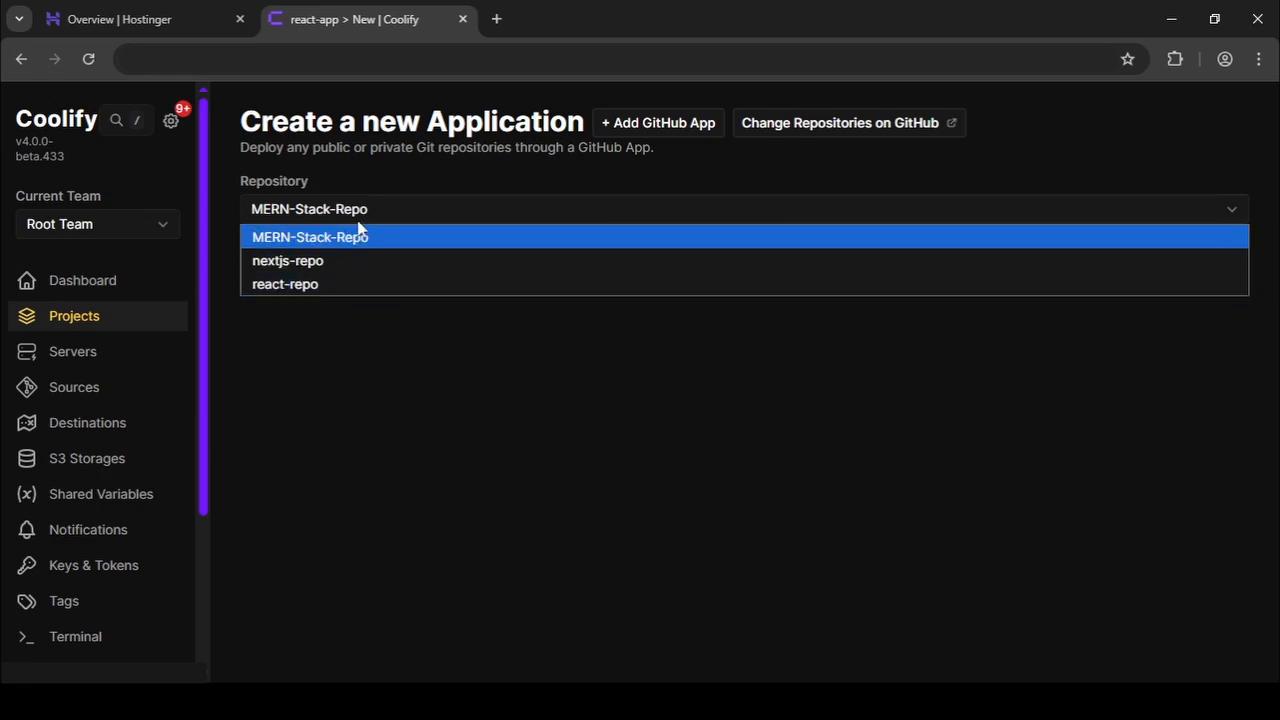
pyautogui.click(304, 286)
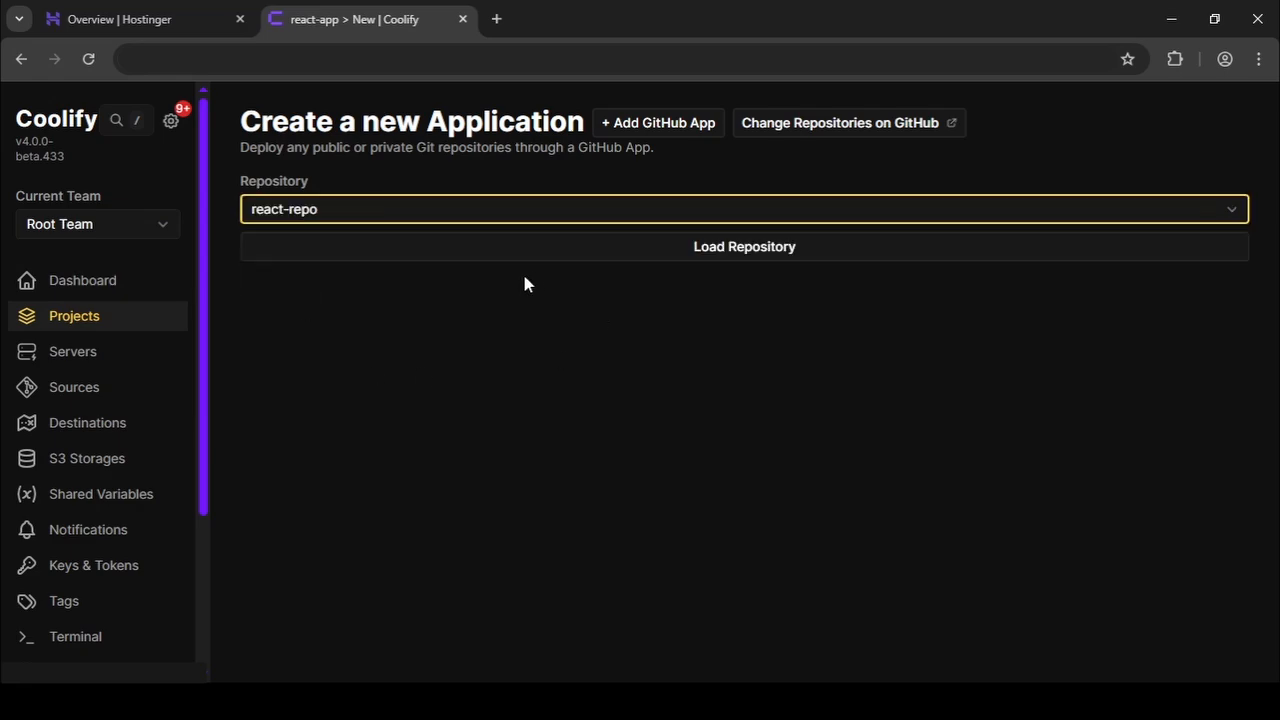
pyautogui.click(520, 252)
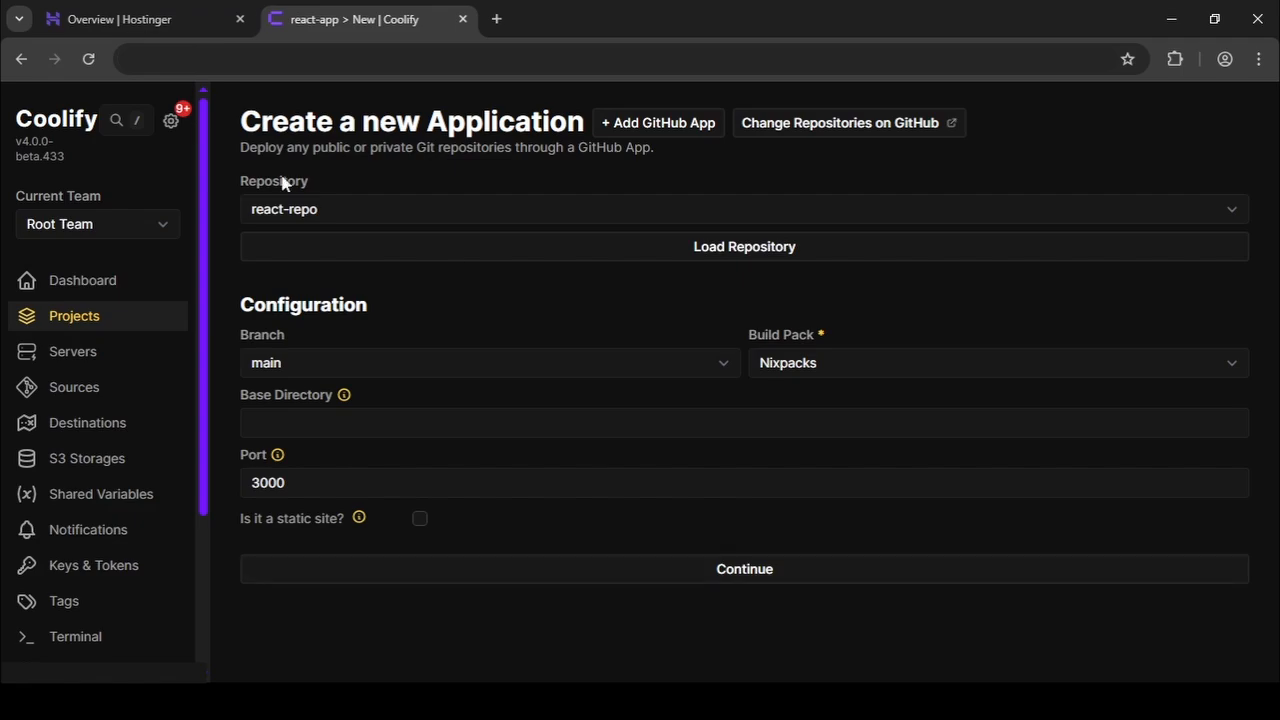
pyautogui.click(642, 575)
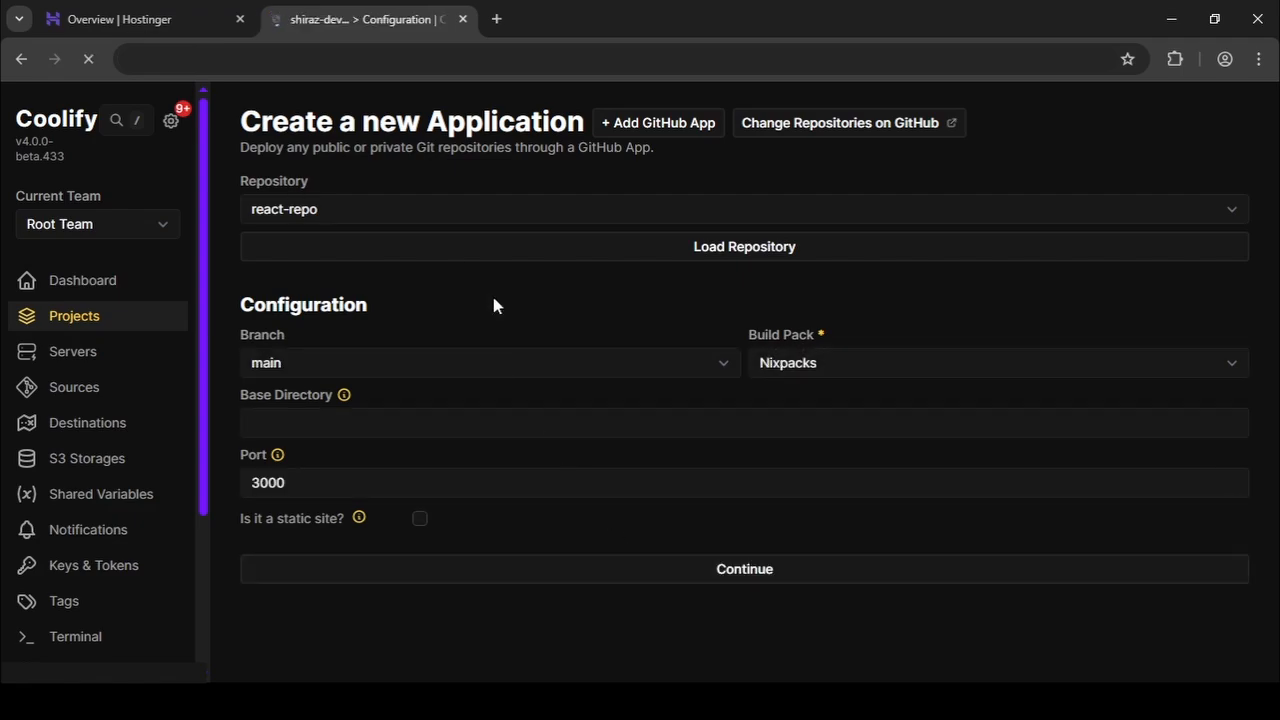